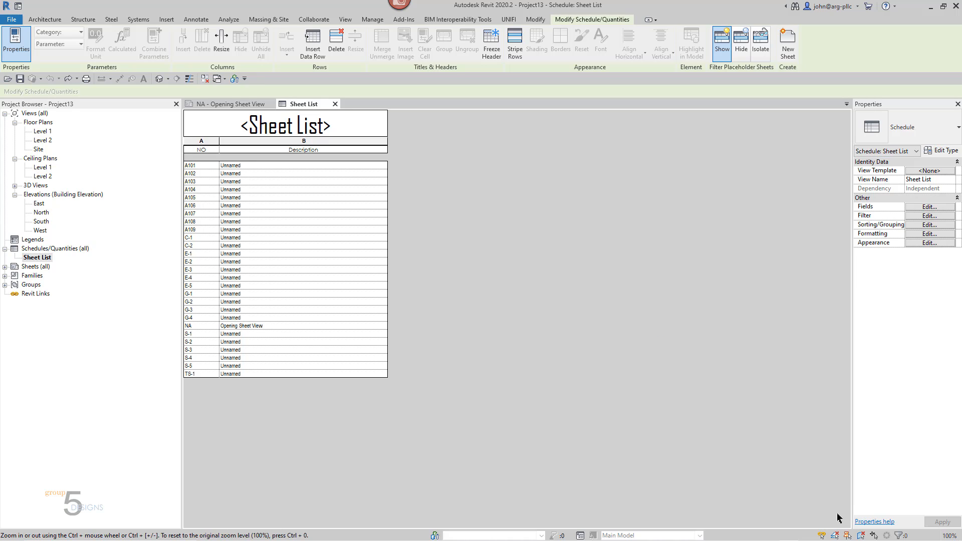
Rename the Sheet List schedule as "sheet list -all".
{"action": "right_click", "coordinate": [42, 258]}
{"action": "left_click", "coordinate": [71, 381]}
{"action": "type", "text": "sheet list -all"}
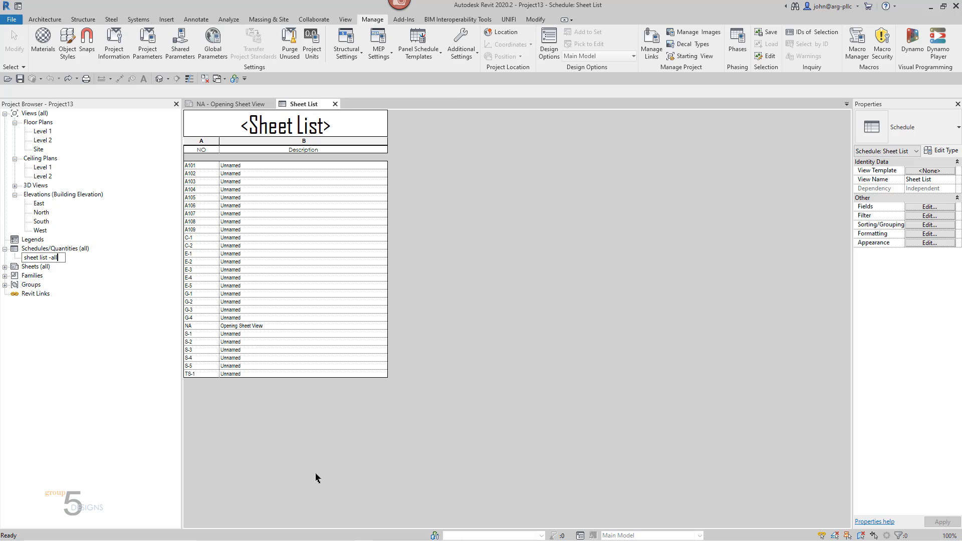
{"action": "left_click", "coordinate": [325, 476]}
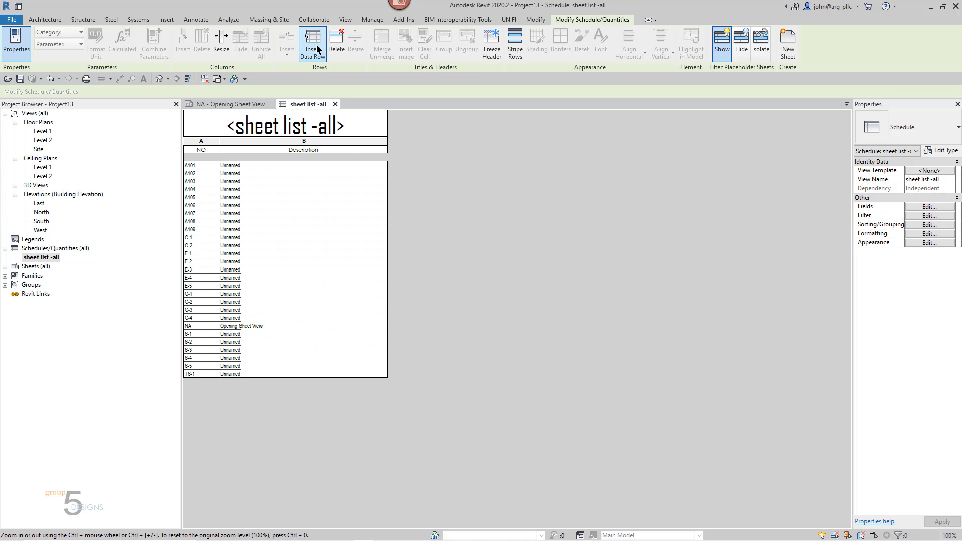
Add the shared parameter g5d_sheetDiciplineName from the 01 Text group as a project parameter for the Sheets category.
{"action": "left_click", "coordinate": [371, 21]}
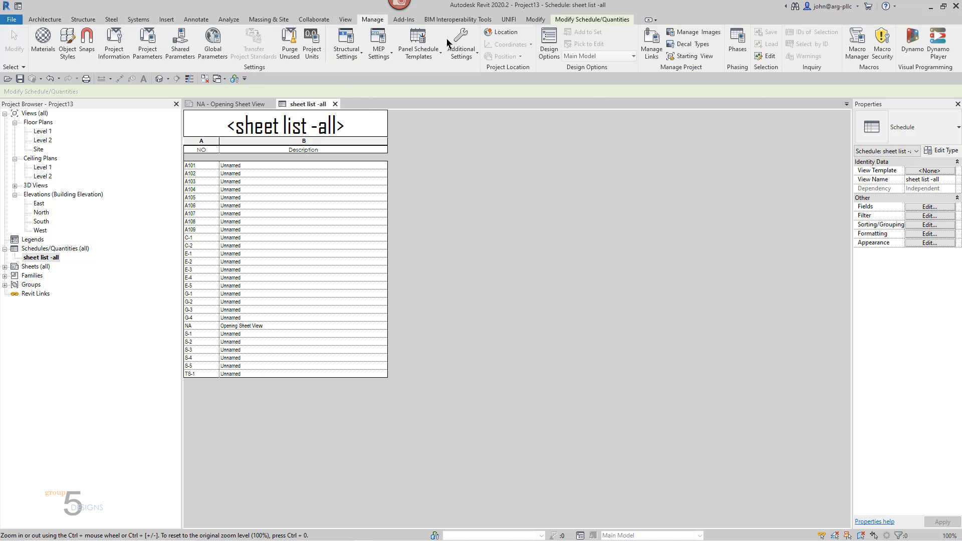
{"action": "left_click", "coordinate": [147, 44]}
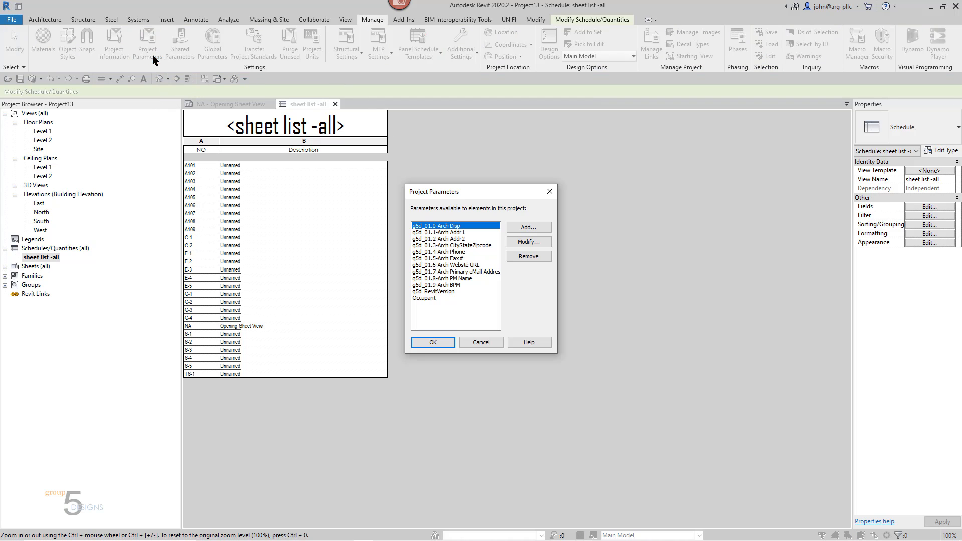
{"action": "left_click", "coordinate": [529, 228]}
{"action": "left_click", "coordinate": [312, 195]}
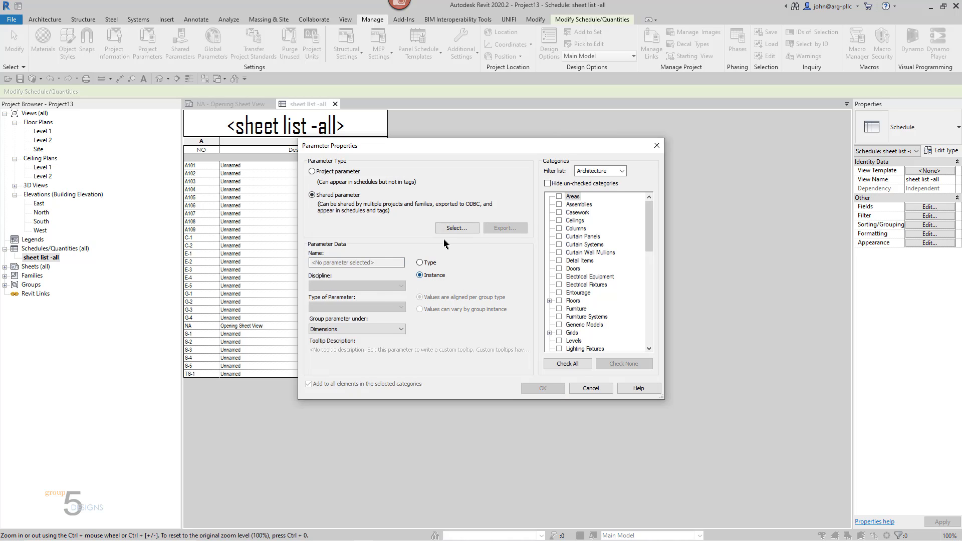
{"action": "left_click", "coordinate": [456, 228]}
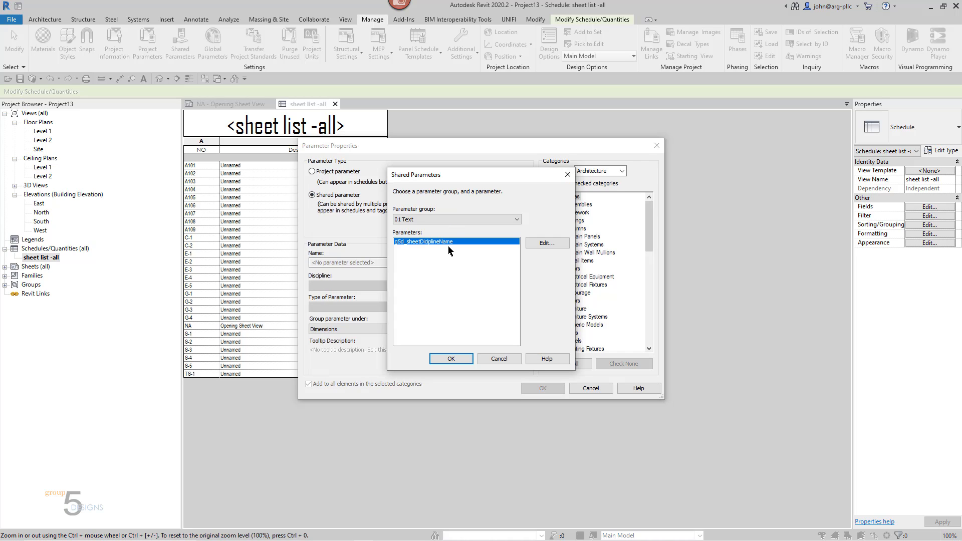
{"action": "left_click", "coordinate": [451, 359]}
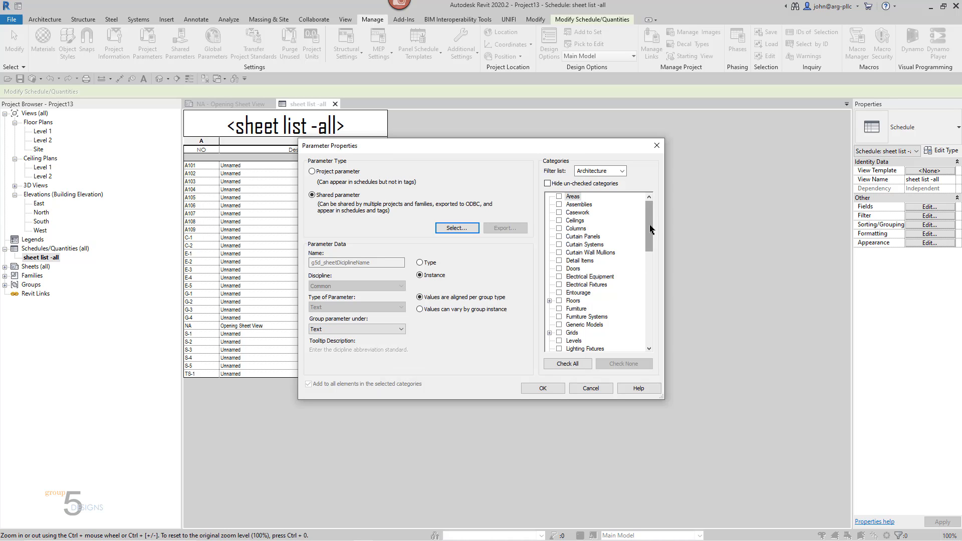
{"action": "left_click_drag", "start_coordinate": [651, 230], "coordinate": [650, 298]}
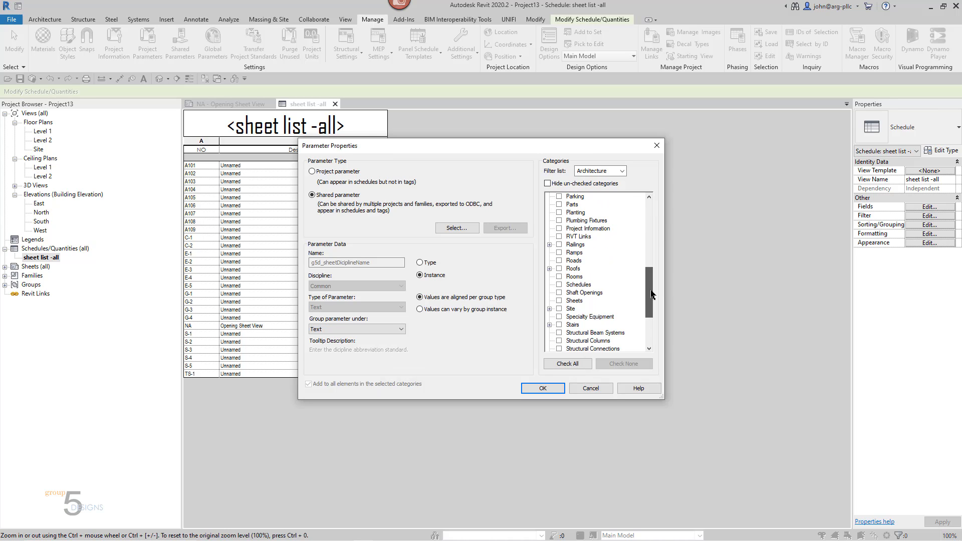
{"action": "left_click", "coordinate": [561, 301]}
{"action": "left_click", "coordinate": [543, 389]}
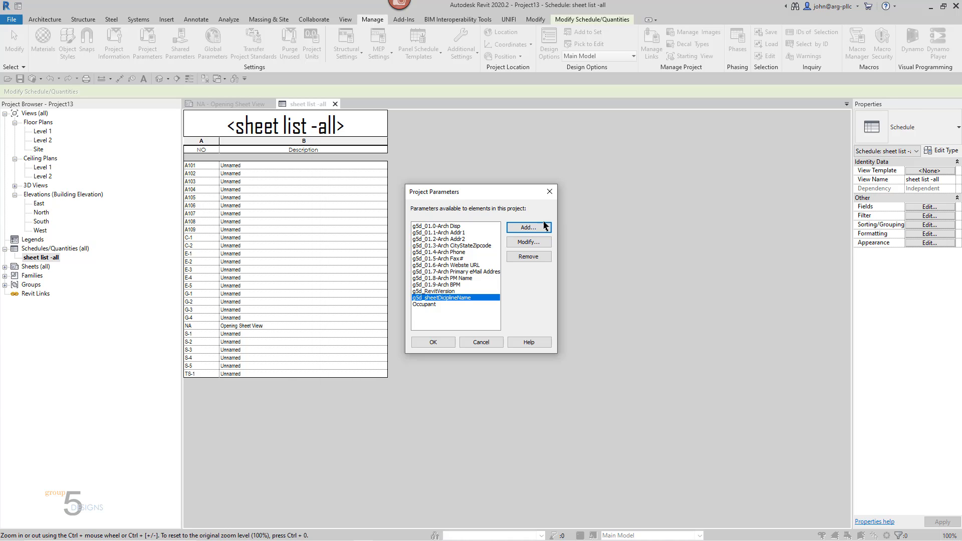
Add the shared parameter g5d_diciplineNumericalValue from the 03 Integers group for the Sheets category and accept the project parameters.
{"action": "left_click", "coordinate": [541, 228]}
{"action": "left_click", "coordinate": [453, 222]}
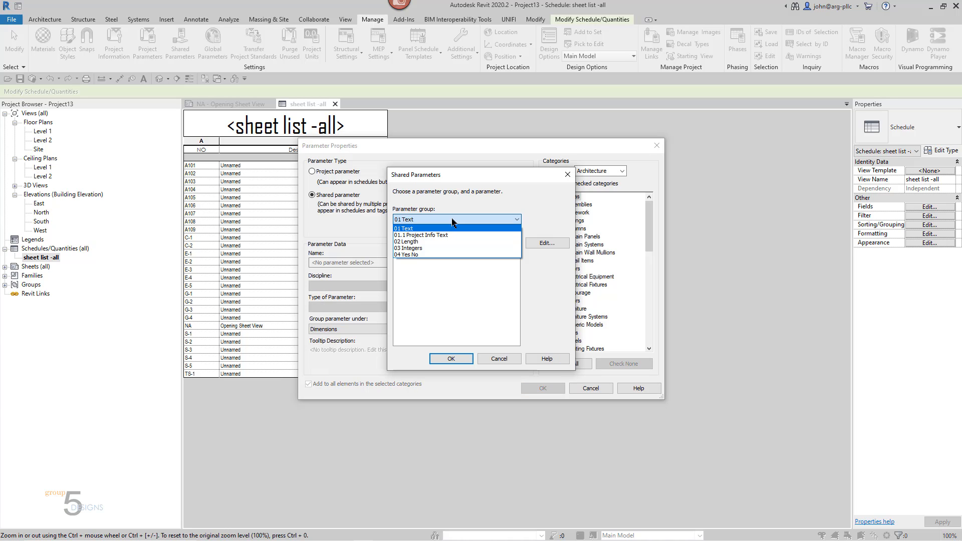
{"action": "left_click", "coordinate": [430, 248]}
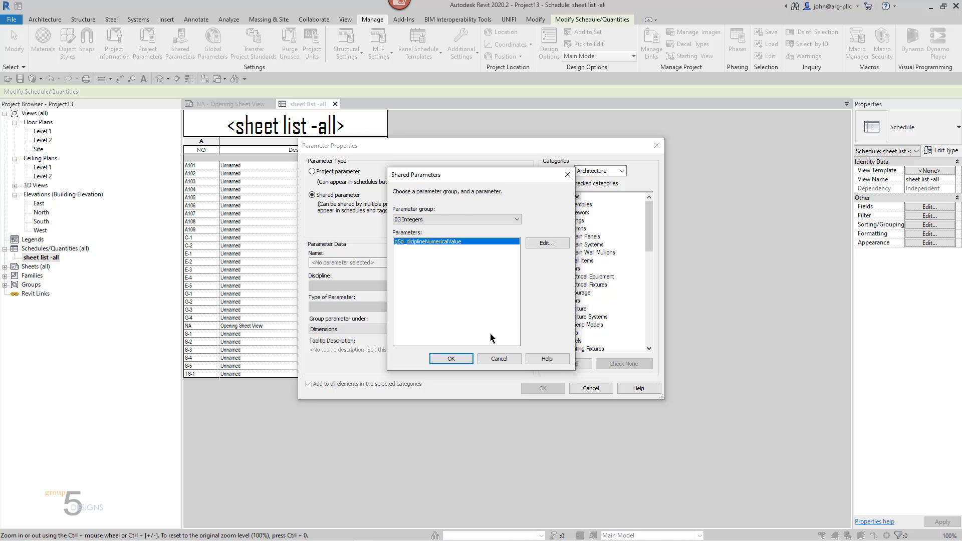
{"action": "left_click", "coordinate": [459, 358]}
{"action": "left_click_drag", "start_coordinate": [648, 239], "coordinate": [639, 294]}
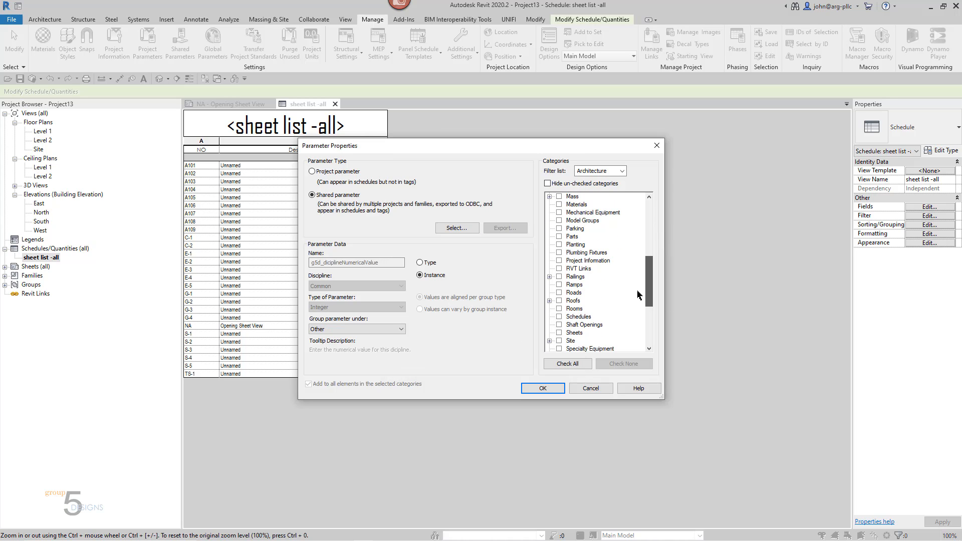
{"action": "left_click", "coordinate": [559, 332]}
{"action": "left_click", "coordinate": [542, 389]}
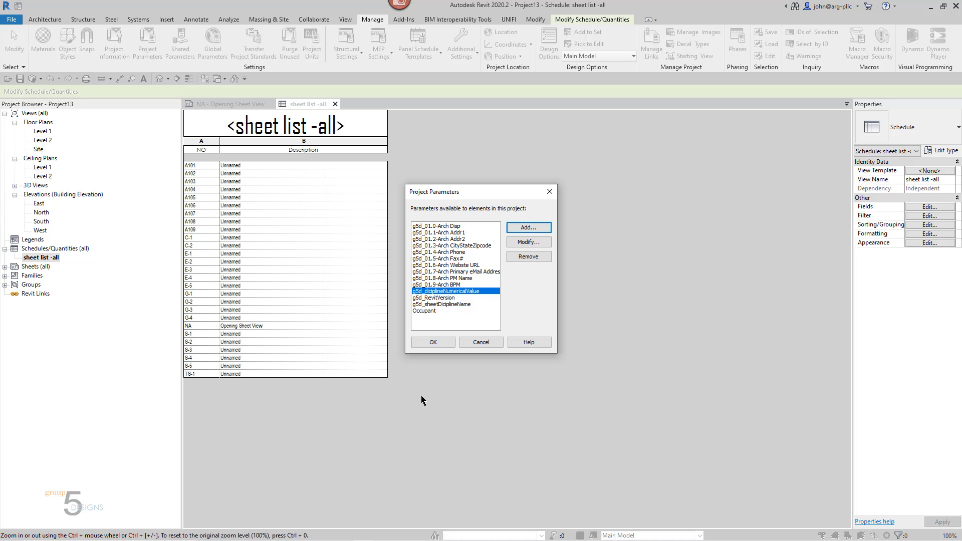
{"action": "left_click", "coordinate": [433, 343]}
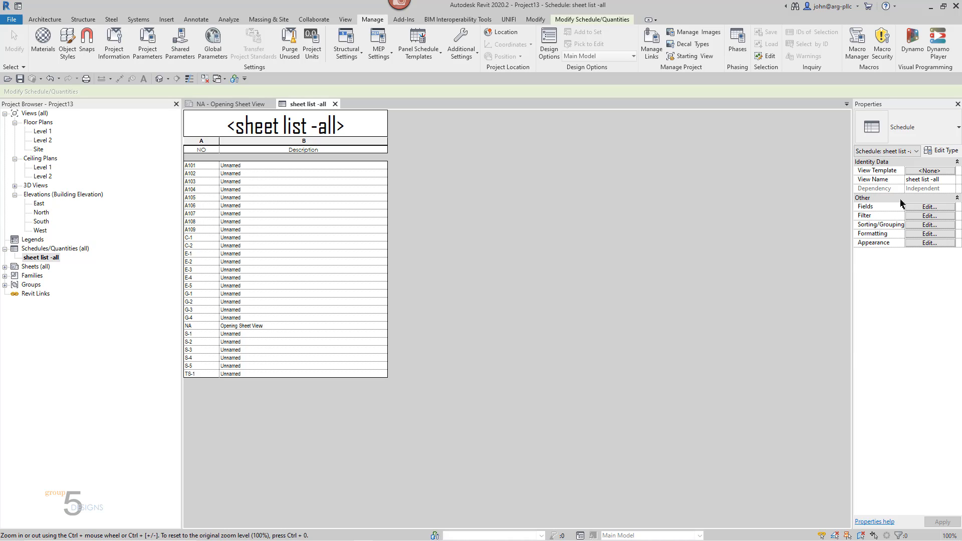
Add g5d_sheetDiciplineName and g5d_diciplineNumericalValue to the schedule's fields after Sheet Name.
{"action": "left_click", "coordinate": [926, 209]}
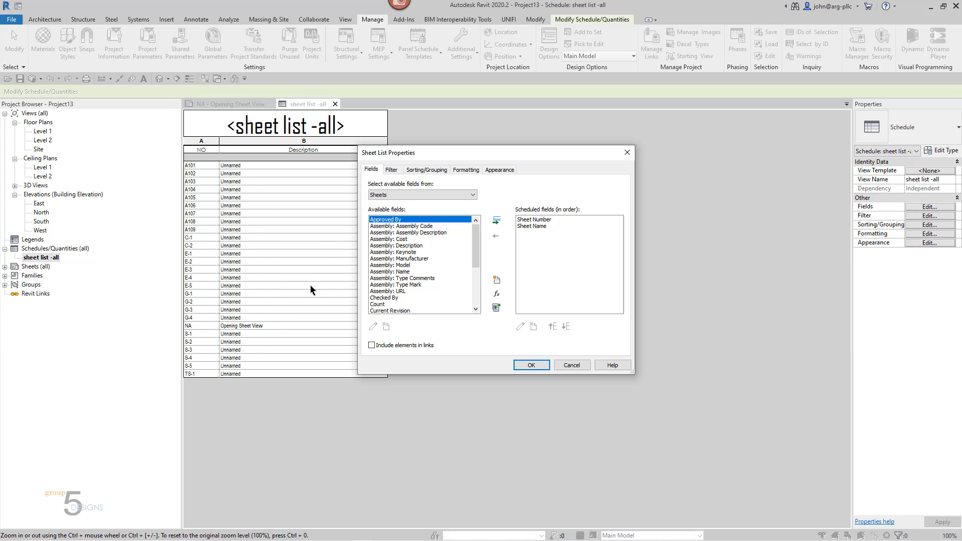
{"action": "left_click_drag", "start_coordinate": [475, 259], "coordinate": [475, 297]}
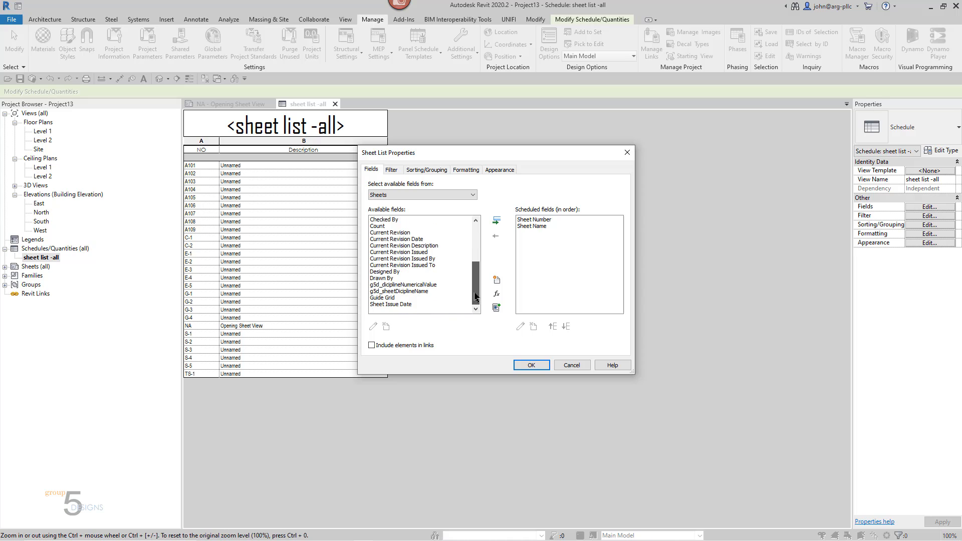
{"action": "left_click", "coordinate": [399, 291]}
{"action": "left_click", "coordinate": [403, 285], "text": "shift"}
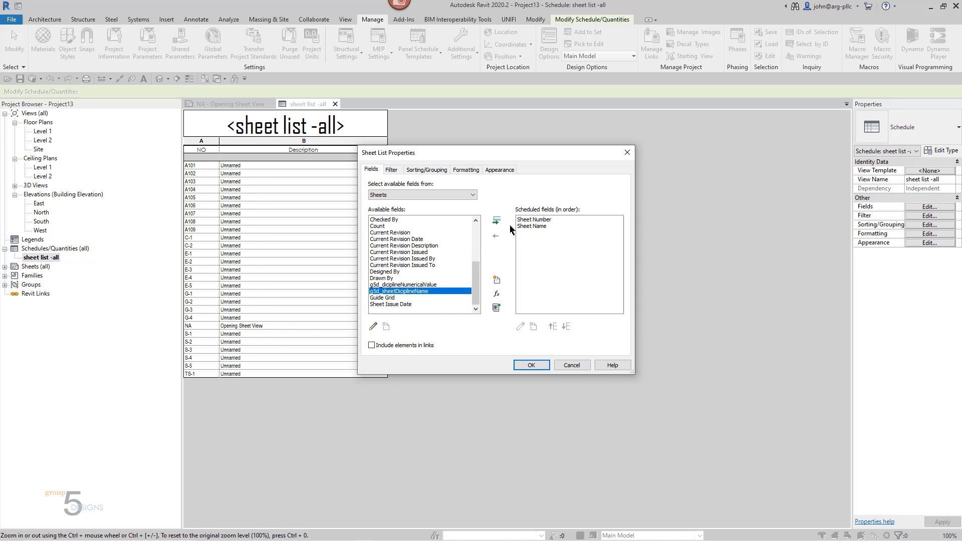
{"action": "left_click", "coordinate": [496, 221]}
{"action": "left_click", "coordinate": [531, 365]}
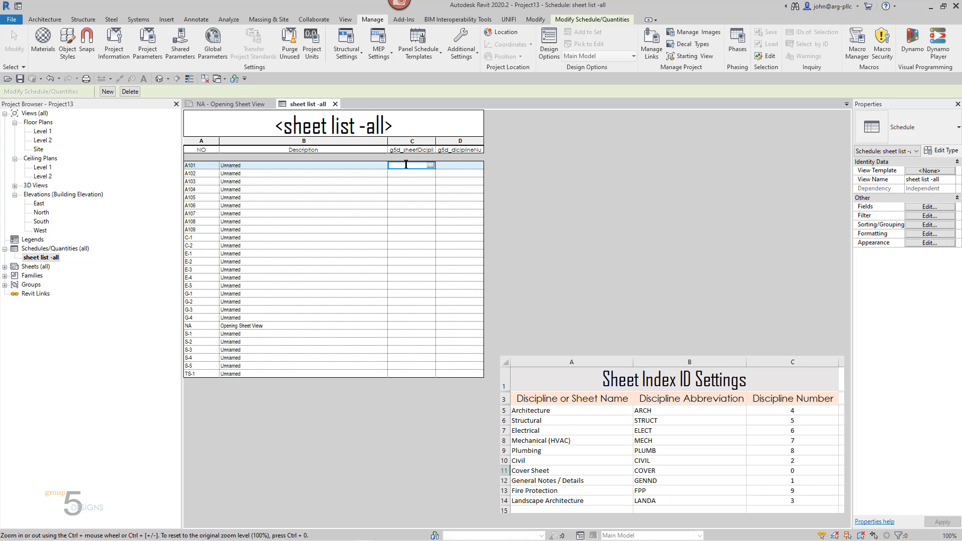
Enter discipline values: ARCH 4 for A101, CIVIL 2 for C-1, ELECT 6 for E-1, GENND 1 for G-1, STRUCT 5 for S-1, COVER 0 for TS-1.
{"action": "type", "text": "ARCH"}
{"action": "left_click", "coordinate": [460, 166]}
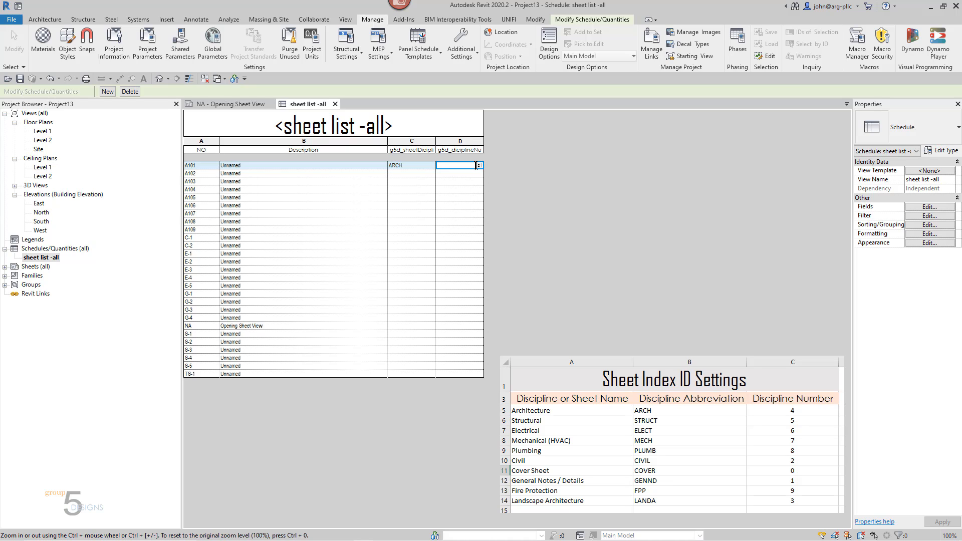
{"action": "type", "text": "4"}
{"action": "left_click", "coordinate": [426, 236]}
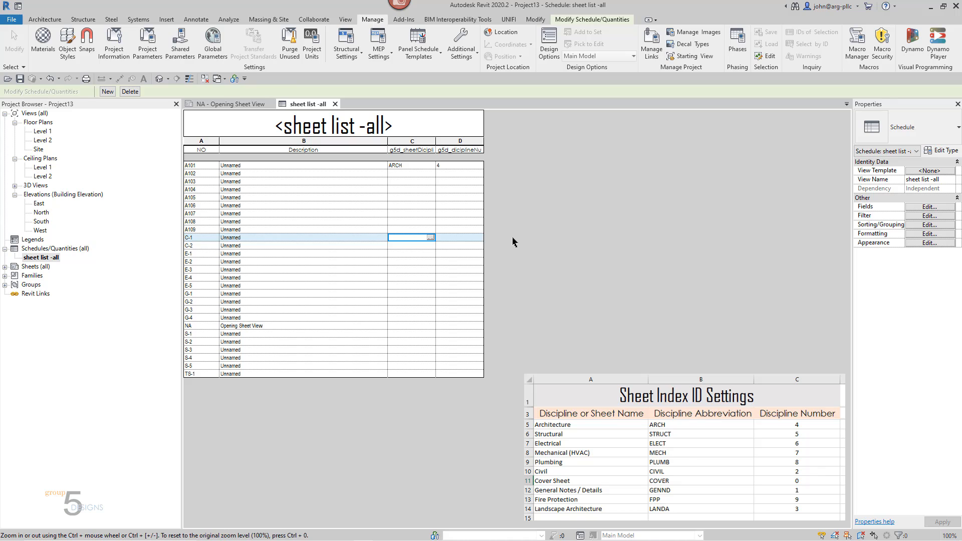
{"action": "type", "text": "CIVIL"}
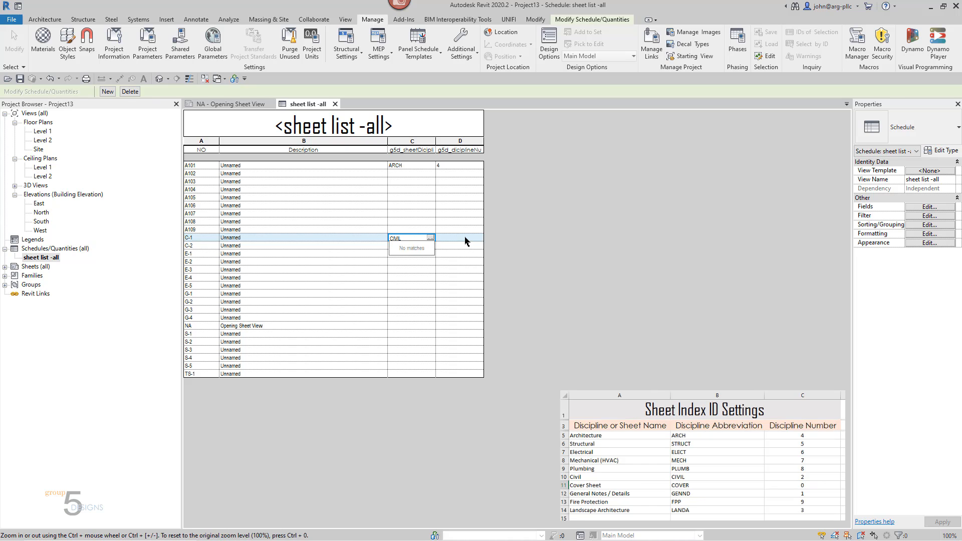
{"action": "left_click", "coordinate": [465, 238]}
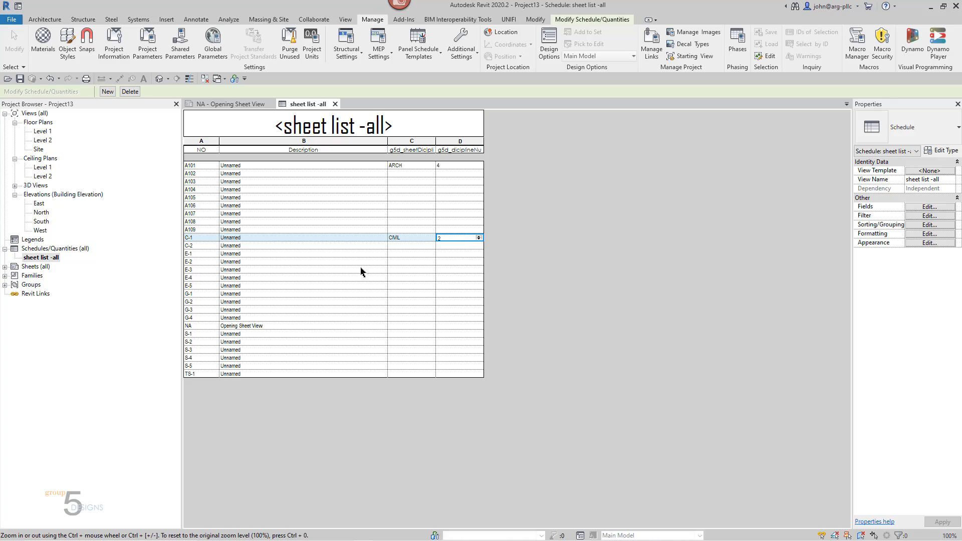
{"action": "left_click", "coordinate": [399, 254]}
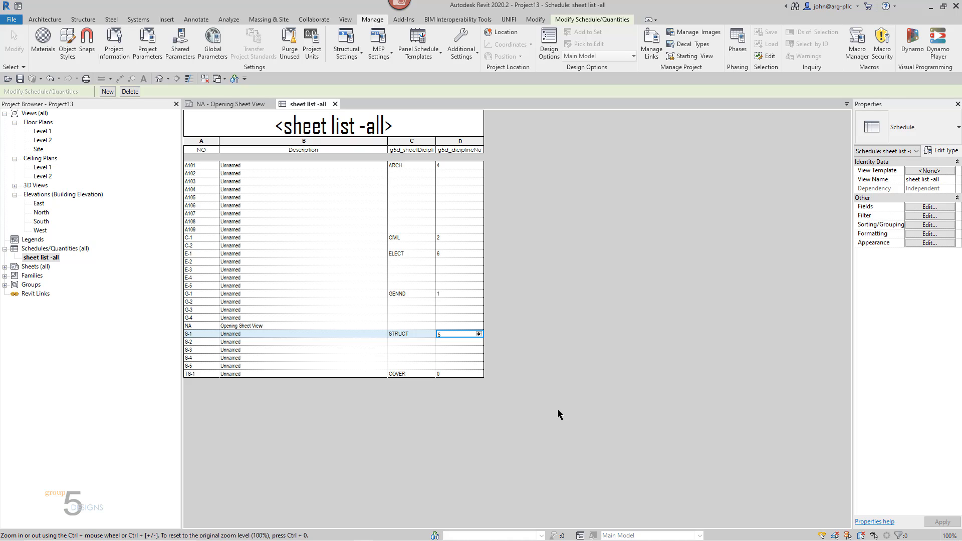
Fill the remaining A, C, E, G and S sheets with their series' discipline name and number, starting with ARCH and 4 for A102.
{"action": "left_click", "coordinate": [411, 174]}
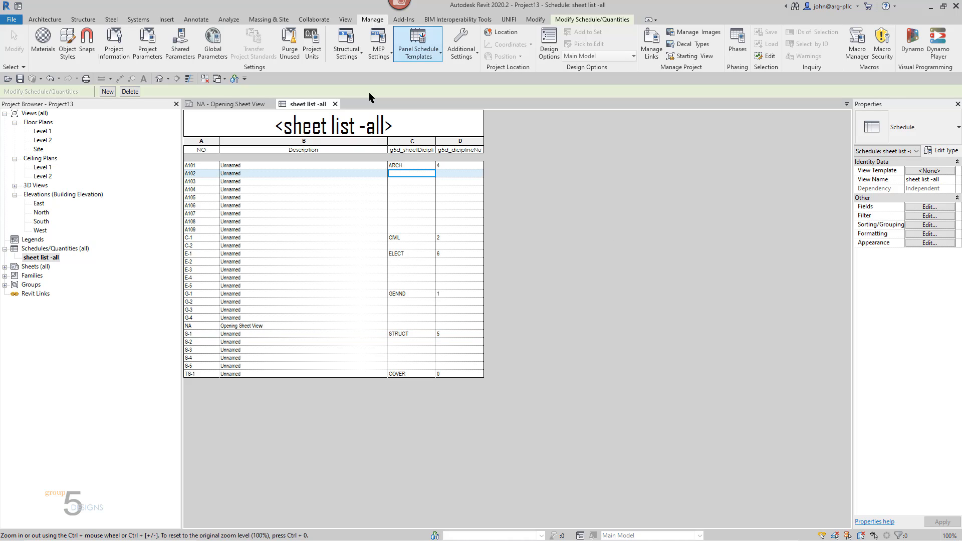
{"action": "left_click", "coordinate": [432, 175]}
{"action": "left_click", "coordinate": [405, 182]}
{"action": "left_click", "coordinate": [454, 173]}
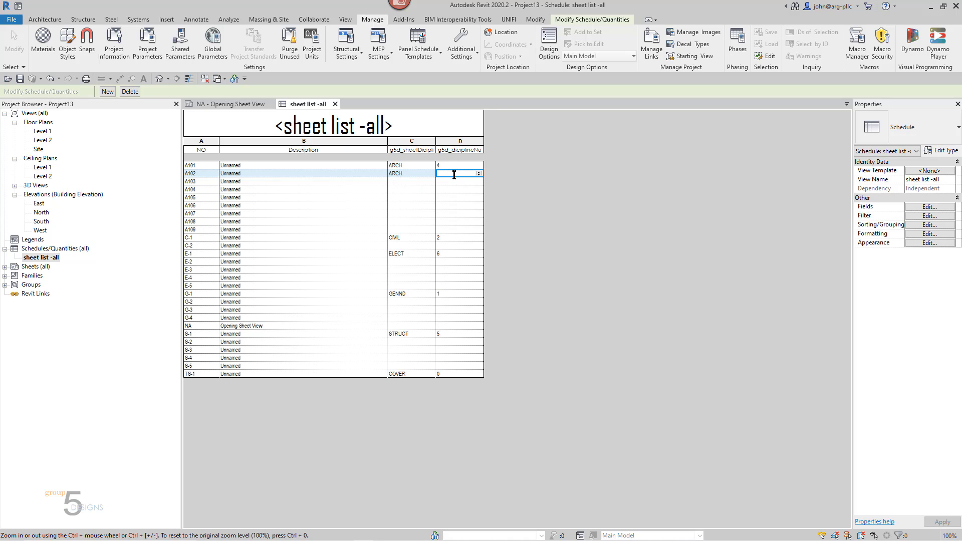
{"action": "left_click", "coordinate": [479, 172]}
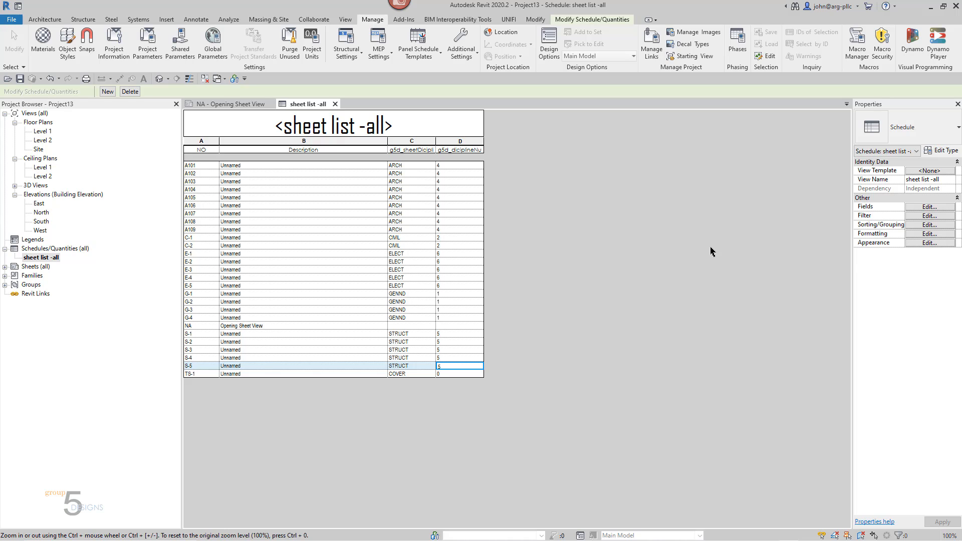
Filter the sheet list by g5d_diciplineNumericalValue is greater than or equal to 0.
{"action": "left_click", "coordinate": [918, 218]}
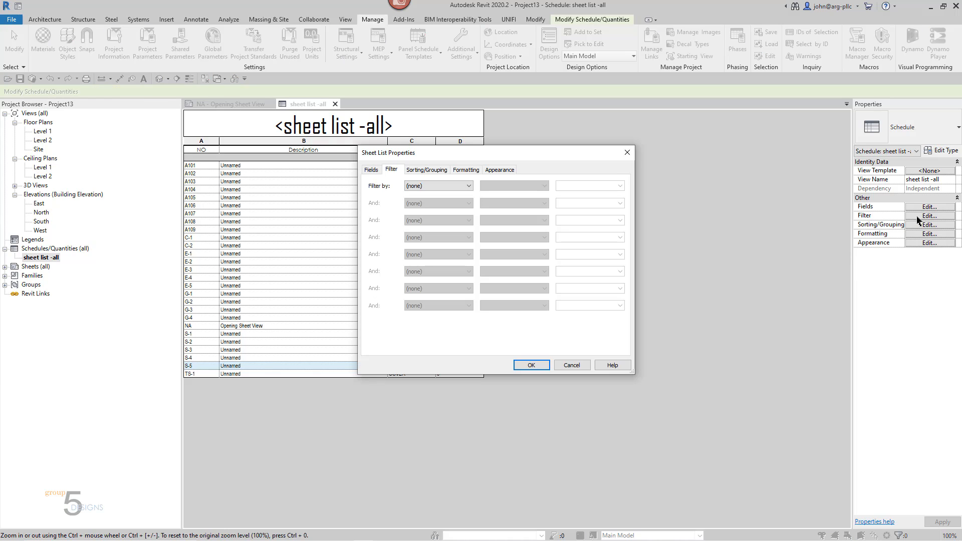
{"action": "left_click", "coordinate": [470, 186]}
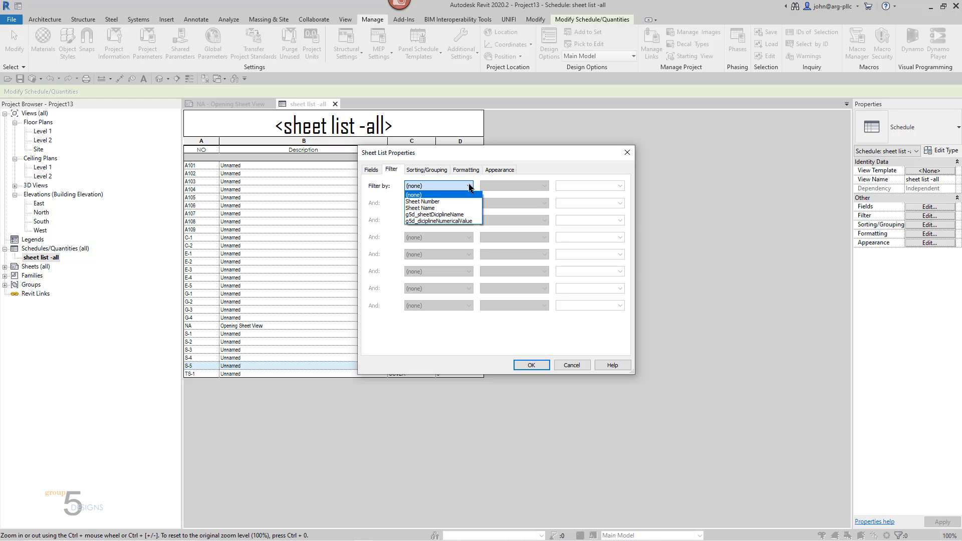
{"action": "left_click", "coordinate": [452, 221]}
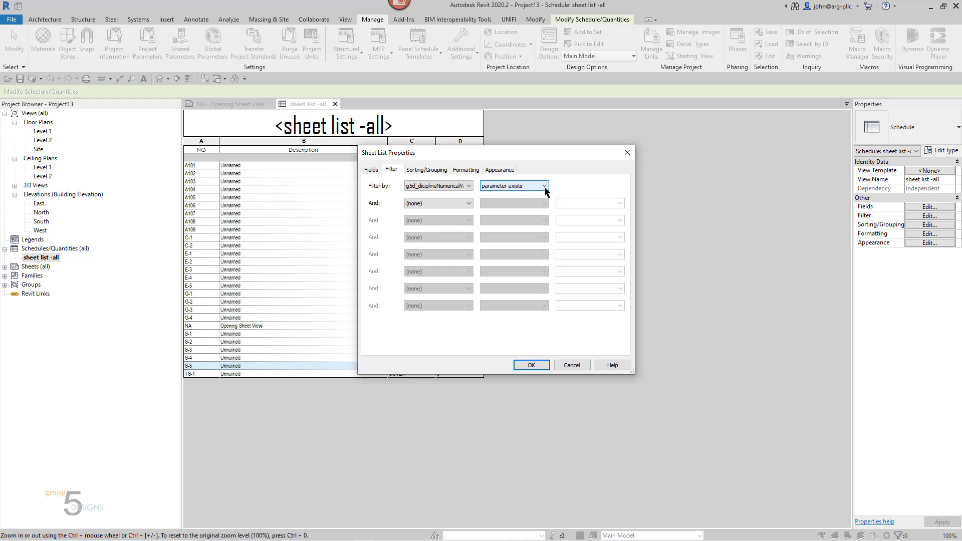
{"action": "left_click", "coordinate": [544, 189]}
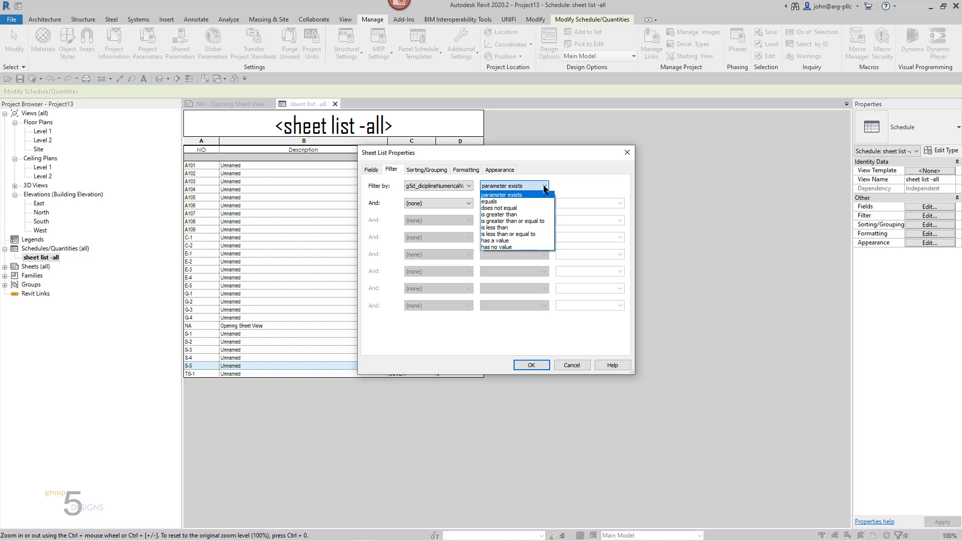
{"action": "left_click", "coordinate": [530, 221]}
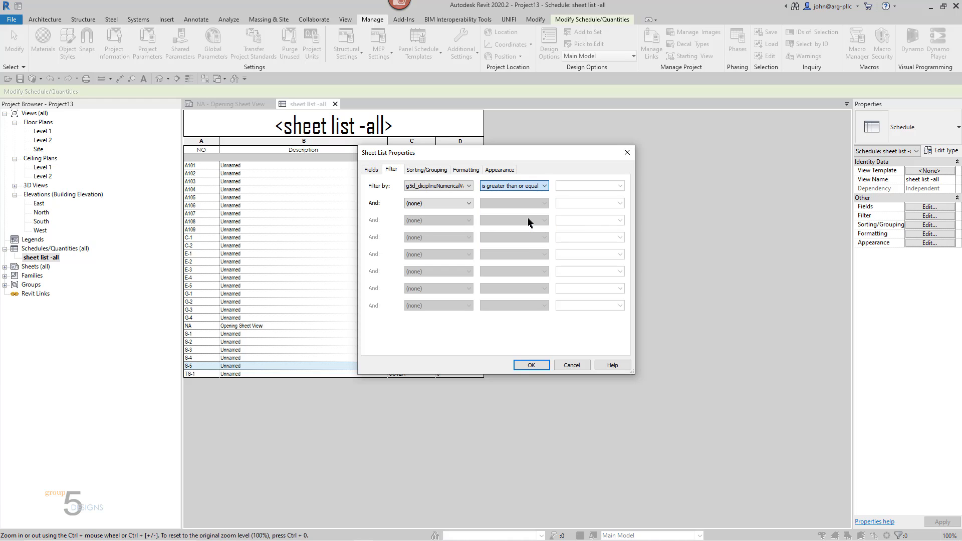
{"action": "left_click", "coordinate": [621, 187]}
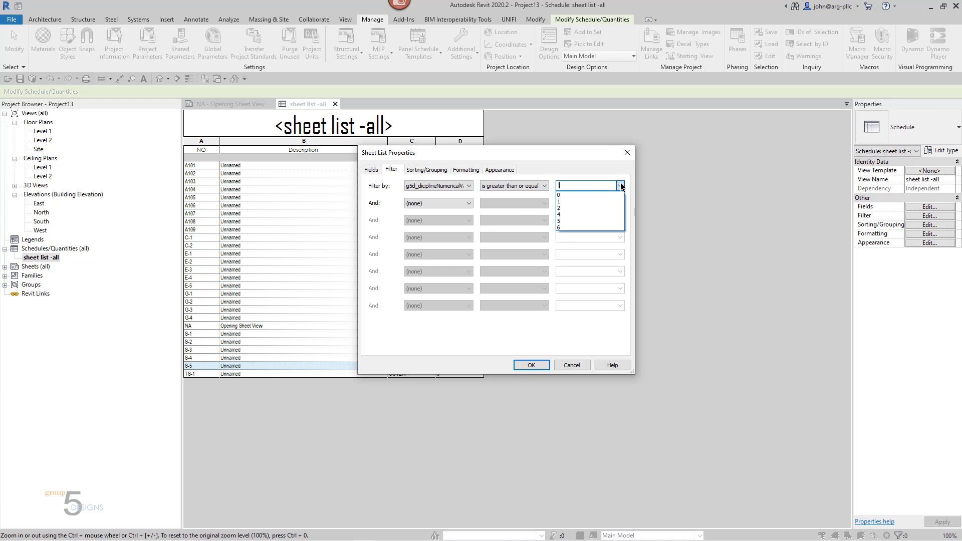
{"action": "left_click", "coordinate": [573, 196]}
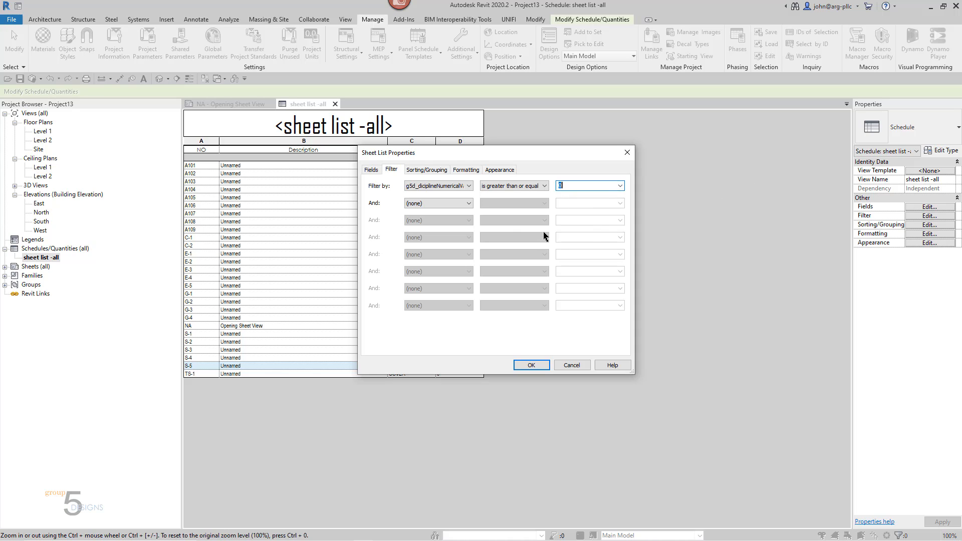
Add a second filter condition: g5d_diciplineNumericalValue is less than or equal to 6.
{"action": "left_click", "coordinate": [448, 204]}
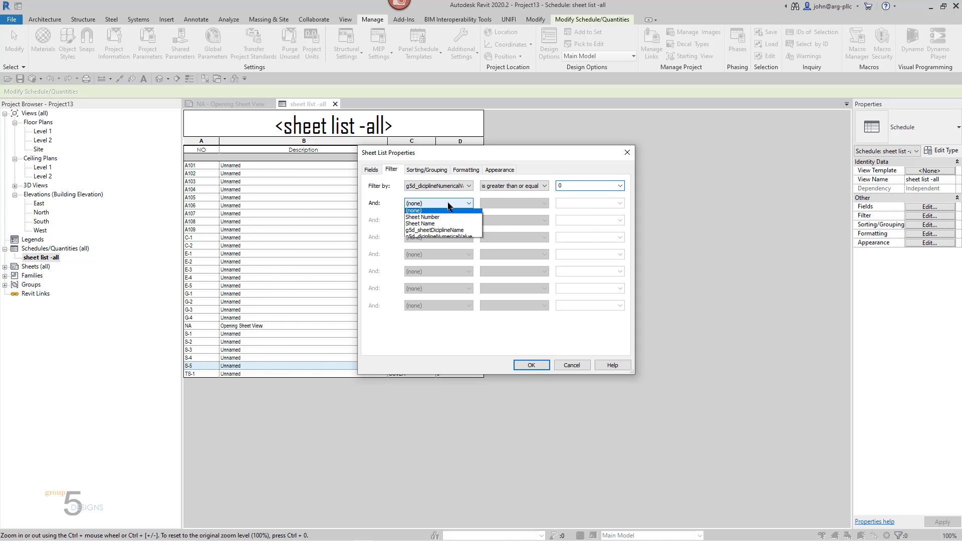
{"action": "left_click", "coordinate": [451, 239]}
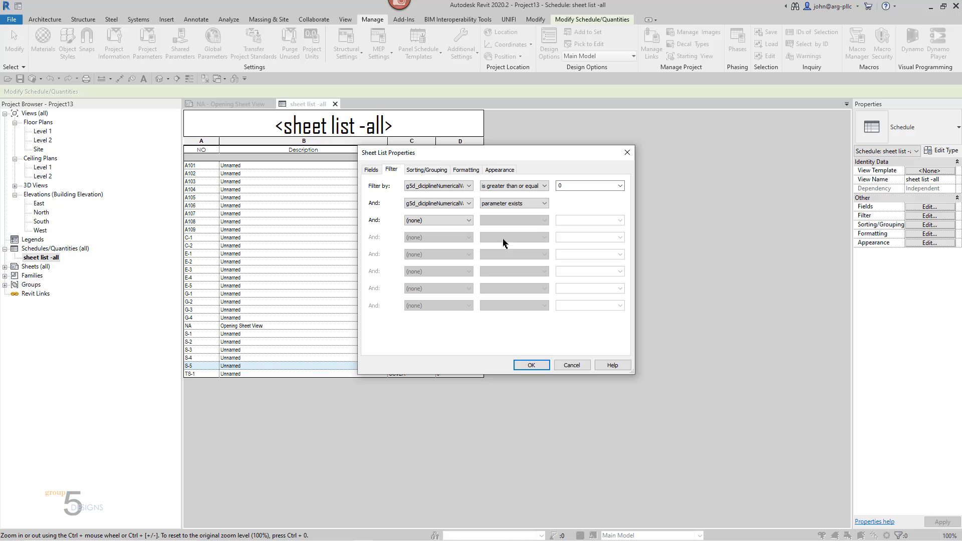
{"action": "left_click", "coordinate": [545, 204]}
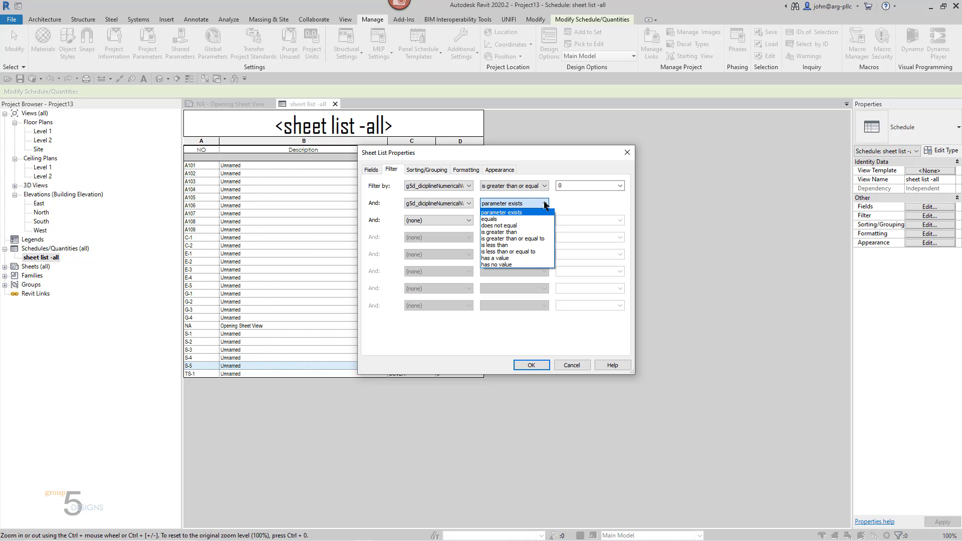
{"action": "left_click", "coordinate": [508, 251]}
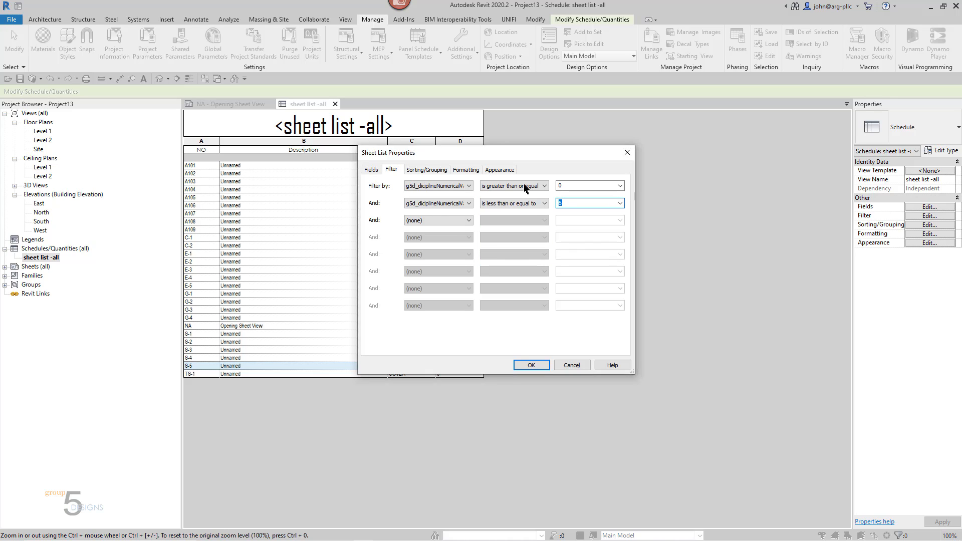
Sort the sheet list ascending by g5d_diciplineNumericalValue, then by g5d_sheetDiciplineName with a header for each discipline.
{"action": "left_click", "coordinate": [443, 171]}
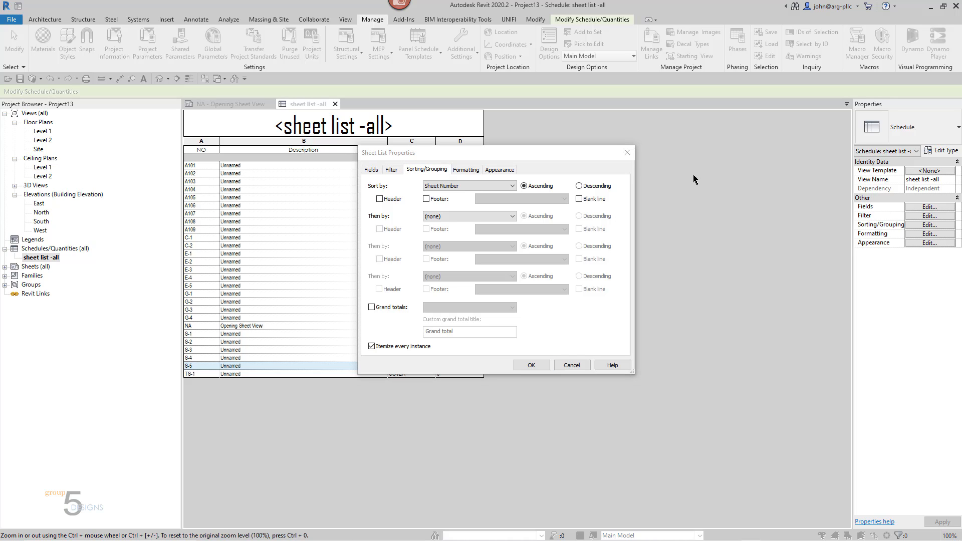
{"action": "left_click", "coordinate": [507, 187]}
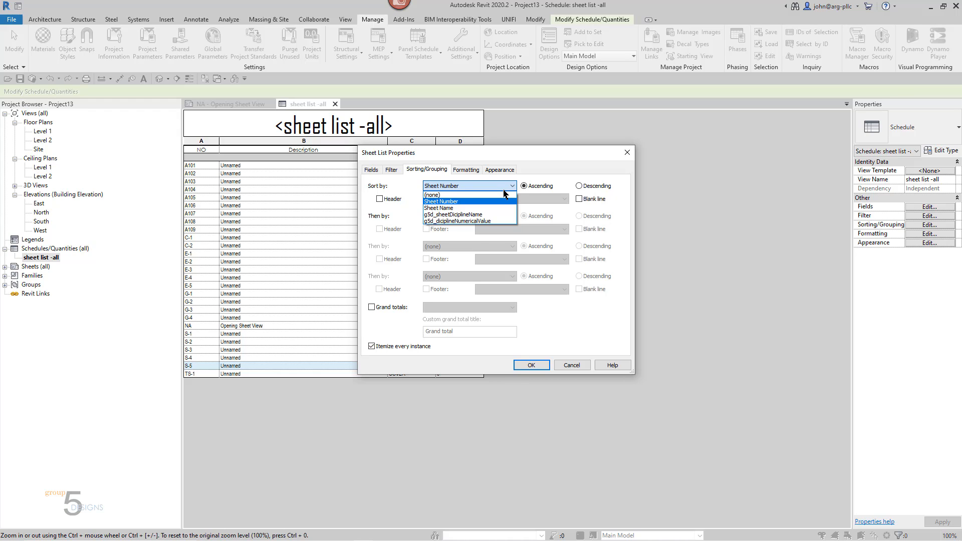
{"action": "left_click", "coordinate": [472, 221]}
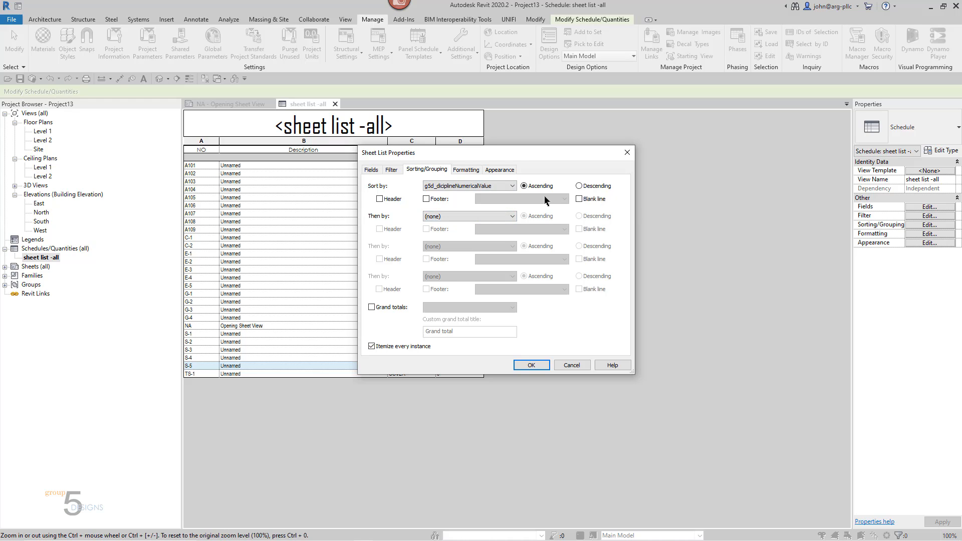
{"action": "left_click", "coordinate": [476, 217]}
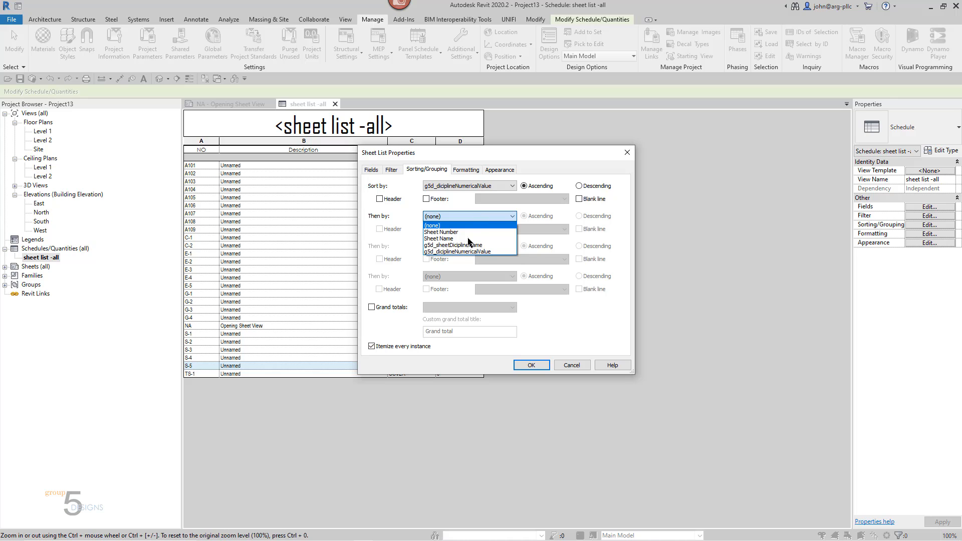
{"action": "left_click", "coordinate": [461, 245]}
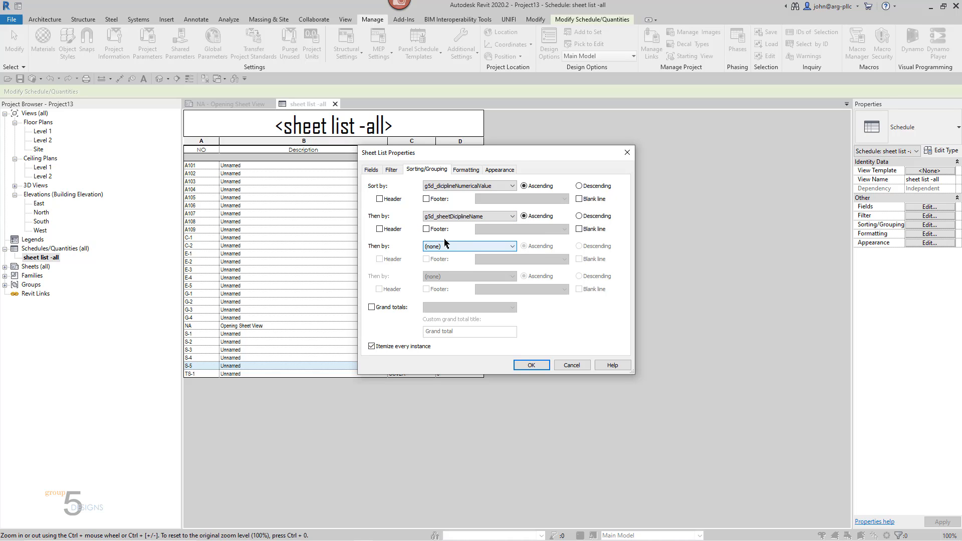
{"action": "left_click", "coordinate": [379, 229]}
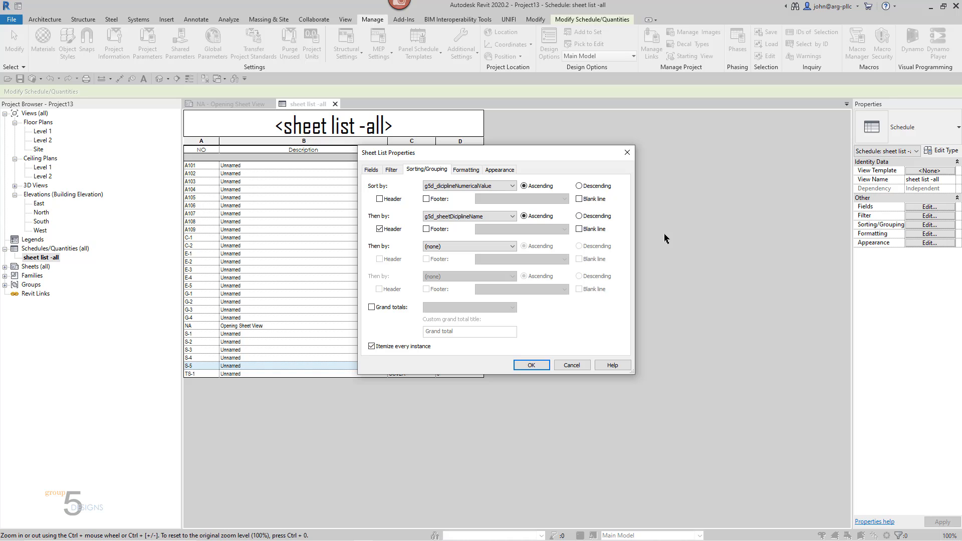
{"action": "left_click", "coordinate": [528, 365]}
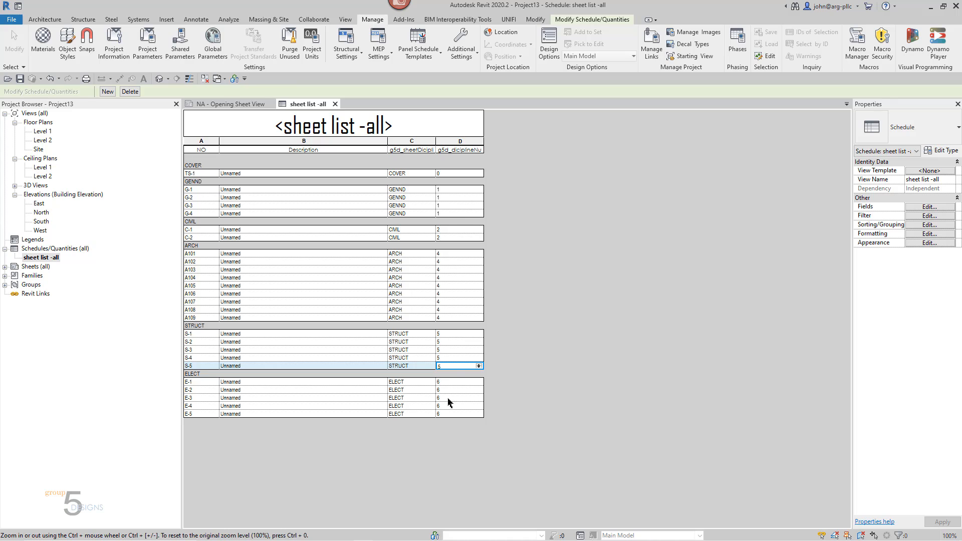
Duplicate the sheet list -all schedule and rename the copy INDEX OF SHEETS.
{"action": "right_click", "coordinate": [46, 257]}
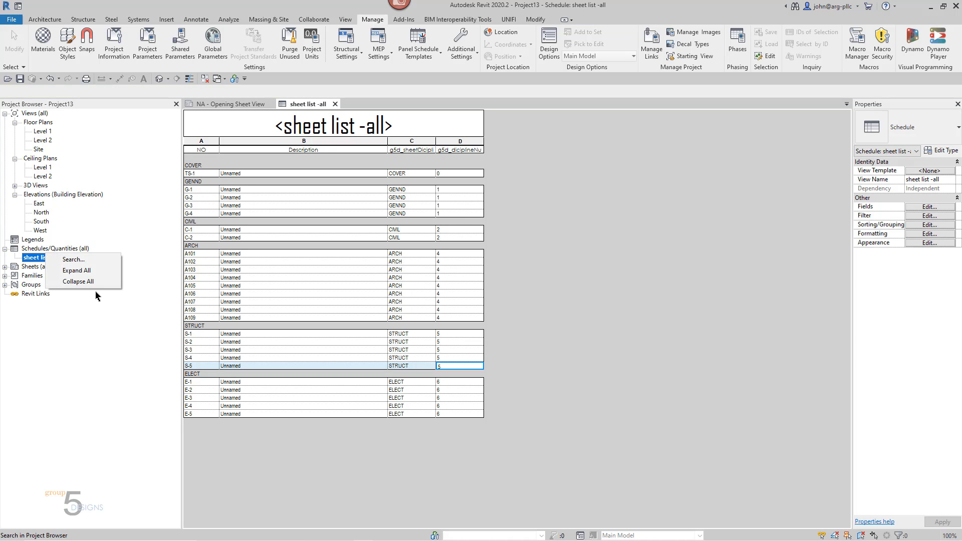
{"action": "left_click", "coordinate": [72, 312]}
{"action": "right_click", "coordinate": [42, 258]}
{"action": "mouse_move", "coordinate": [80, 314]}
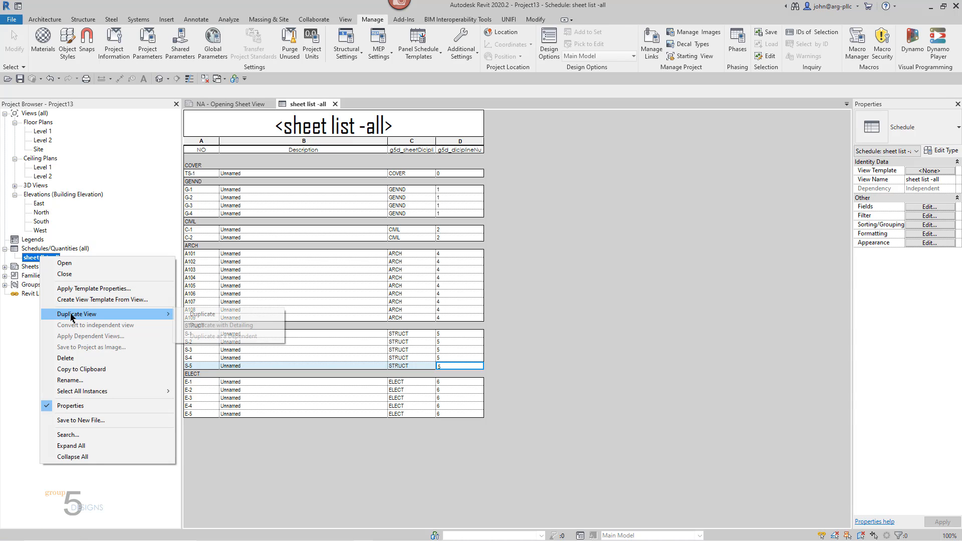
{"action": "left_click", "coordinate": [201, 314]}
{"action": "right_click", "coordinate": [65, 266]}
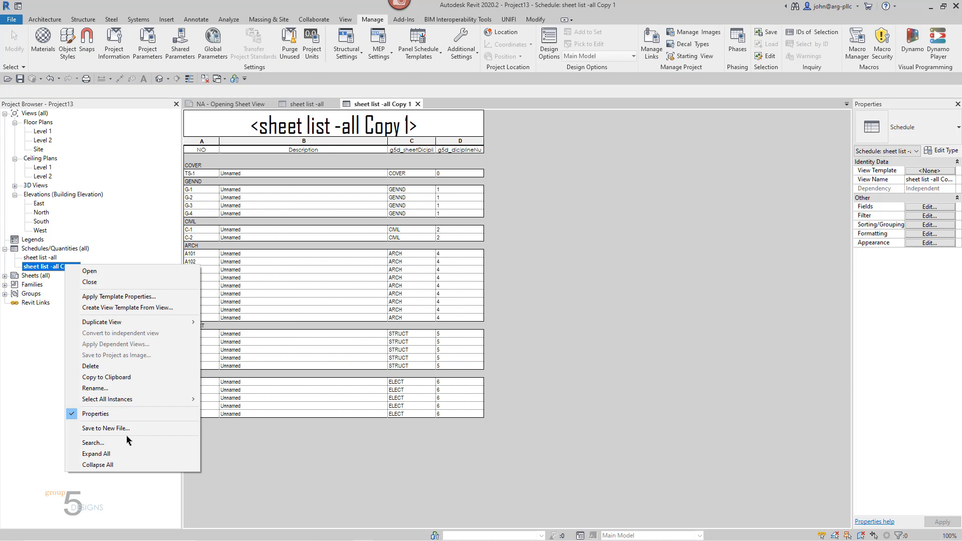
{"action": "left_click", "coordinate": [95, 388]}
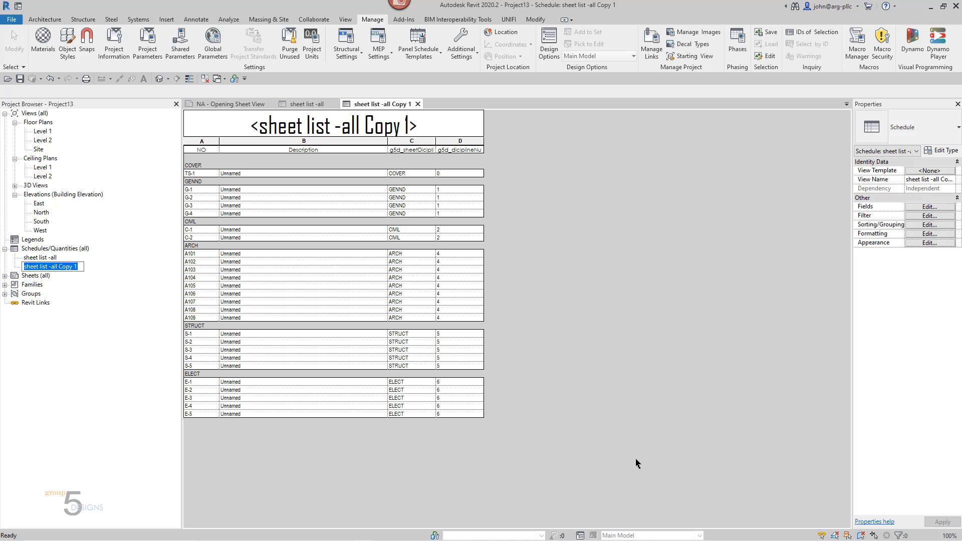
{"action": "type", "text": "INDEX OF SHEETS"}
{"action": "key", "text": "Return"}
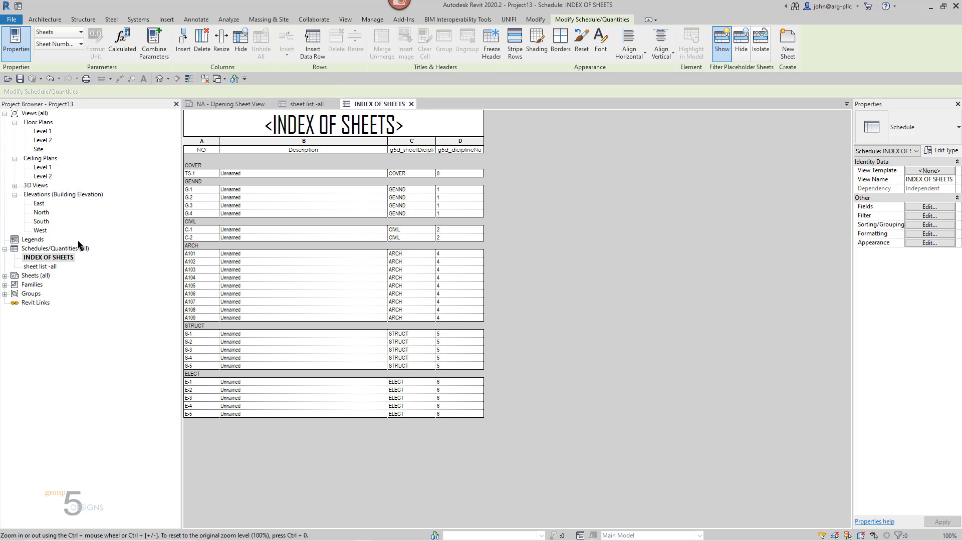
Compare sheet list -all with INDEX OF SHEETS, and turn off the blank row before data in INDEX OF SHEETS.
{"action": "double_click", "coordinate": [42, 266]}
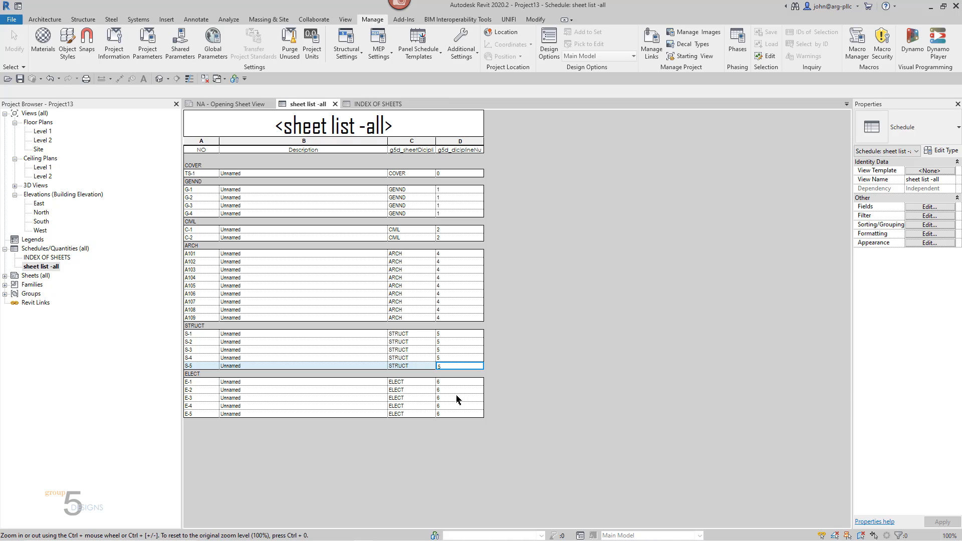
{"action": "left_click", "coordinate": [42, 257]}
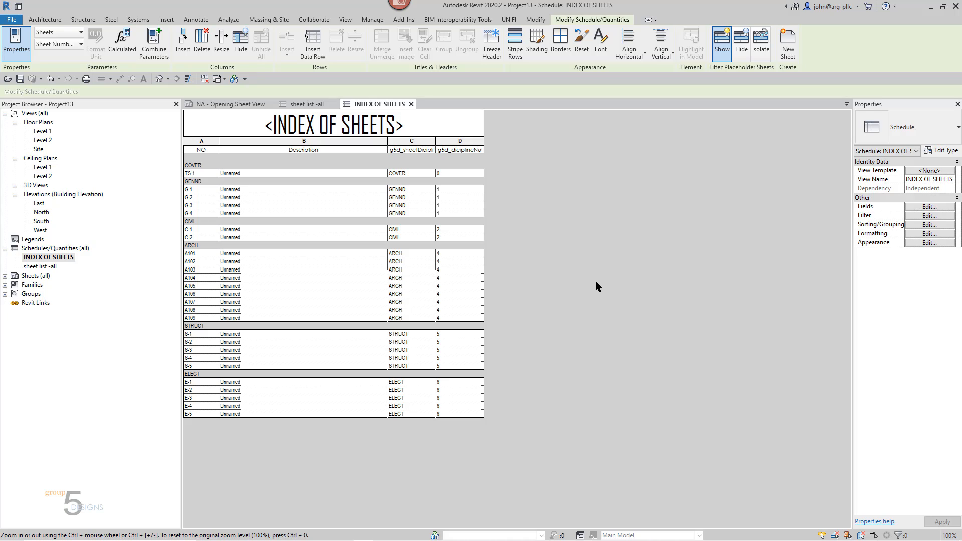
{"action": "left_click", "coordinate": [471, 126]}
{"action": "key", "text": "Escape"}
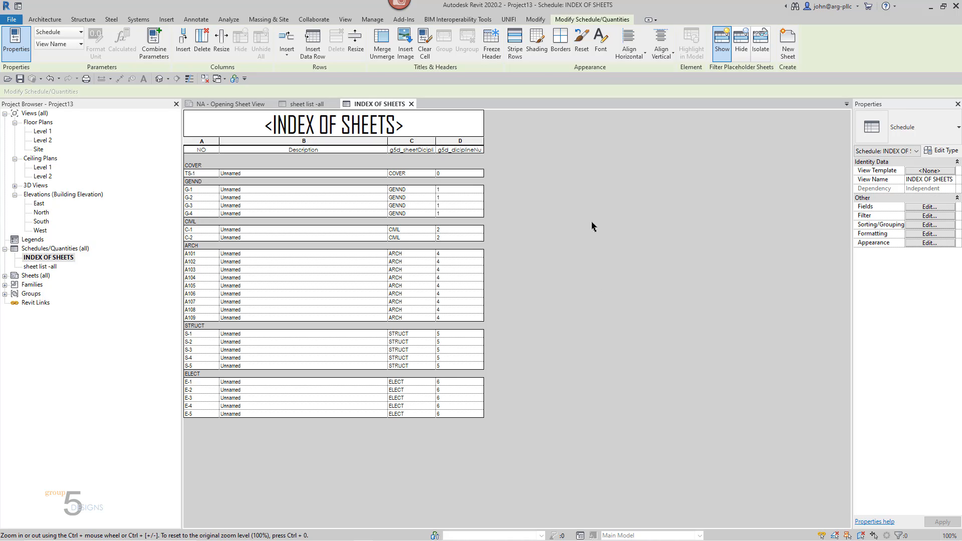
{"action": "left_click", "coordinate": [927, 243]}
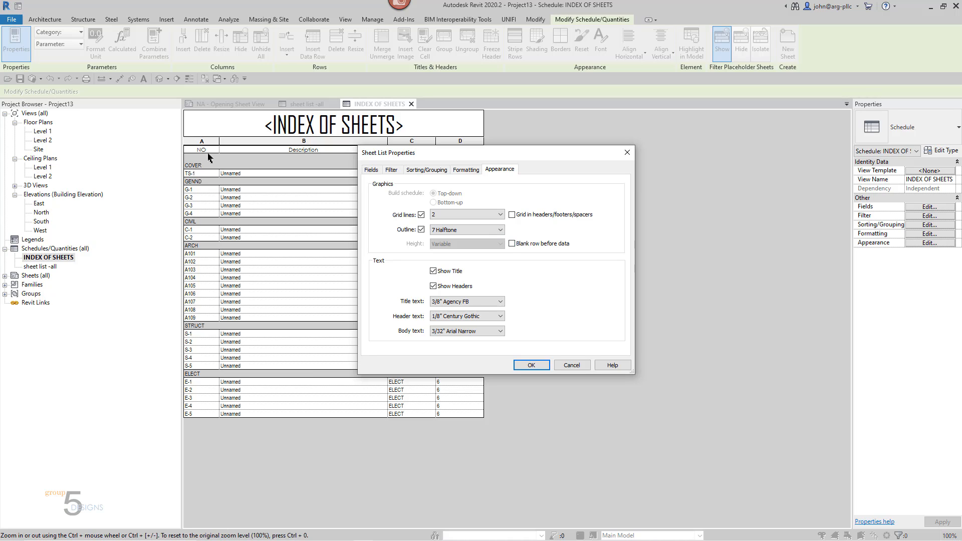
{"action": "left_click", "coordinate": [525, 366]}
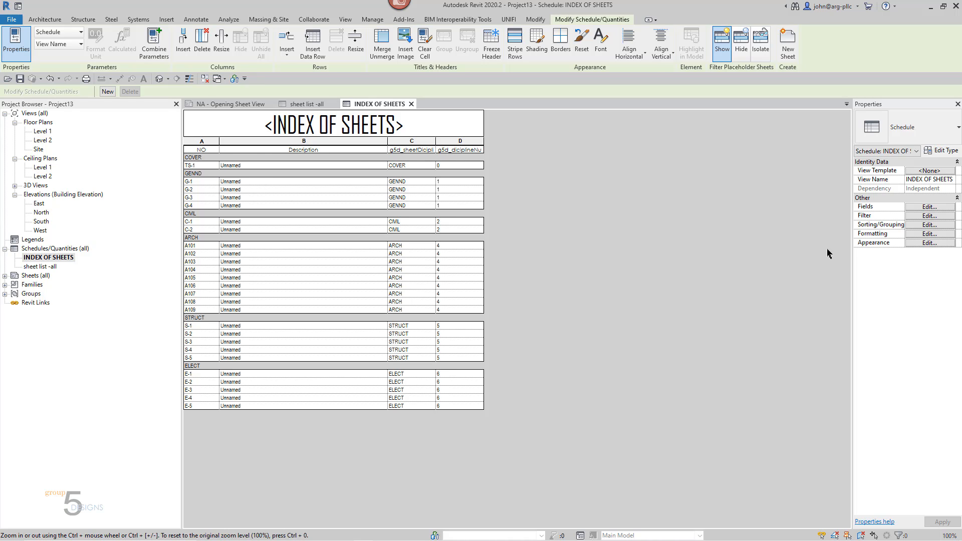
Turn off the column headers in the appearance settings of INDEX OF SHEETS.
{"action": "left_click", "coordinate": [931, 243]}
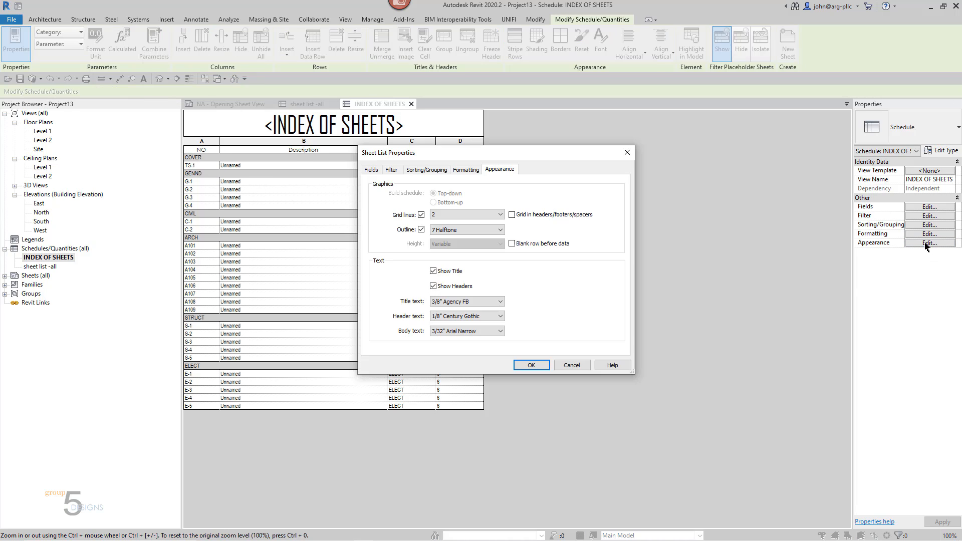
{"action": "left_click_drag", "start_coordinate": [569, 150], "coordinate": [762, 132]}
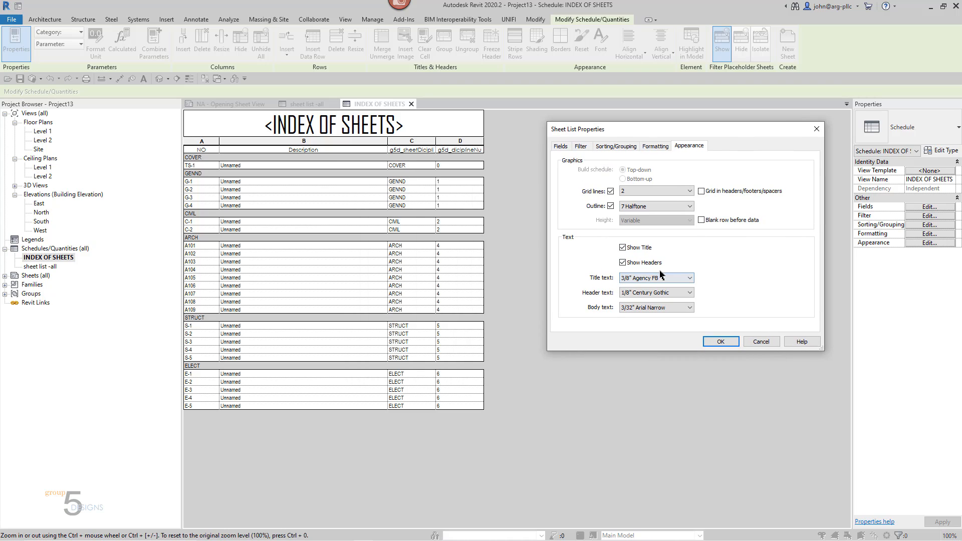
{"action": "left_click", "coordinate": [623, 263]}
Make g5d_sheetDiciplineName and g5d_diciplineNumericalValue hidden fields in INDEX OF SHEETS.
{"action": "left_click", "coordinate": [647, 147]}
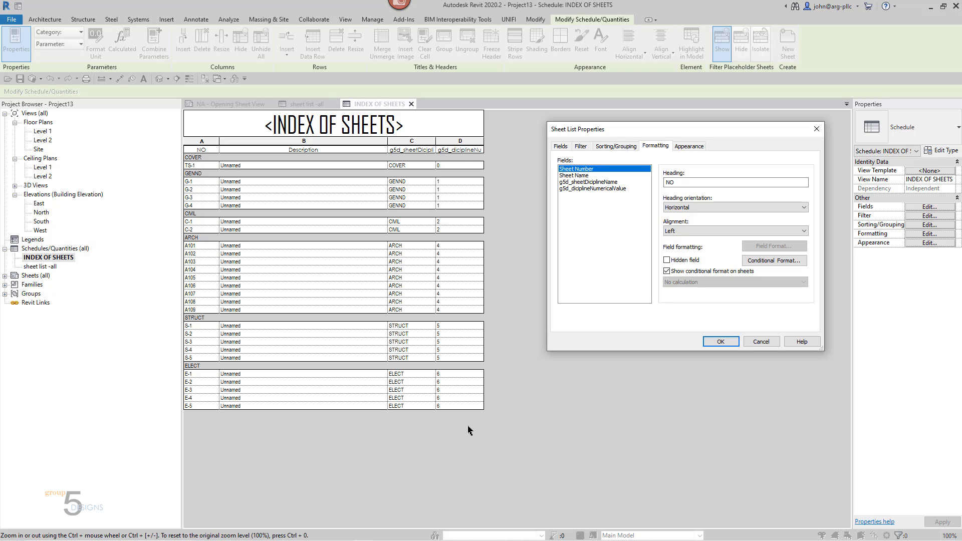
{"action": "left_click", "coordinate": [604, 182]}
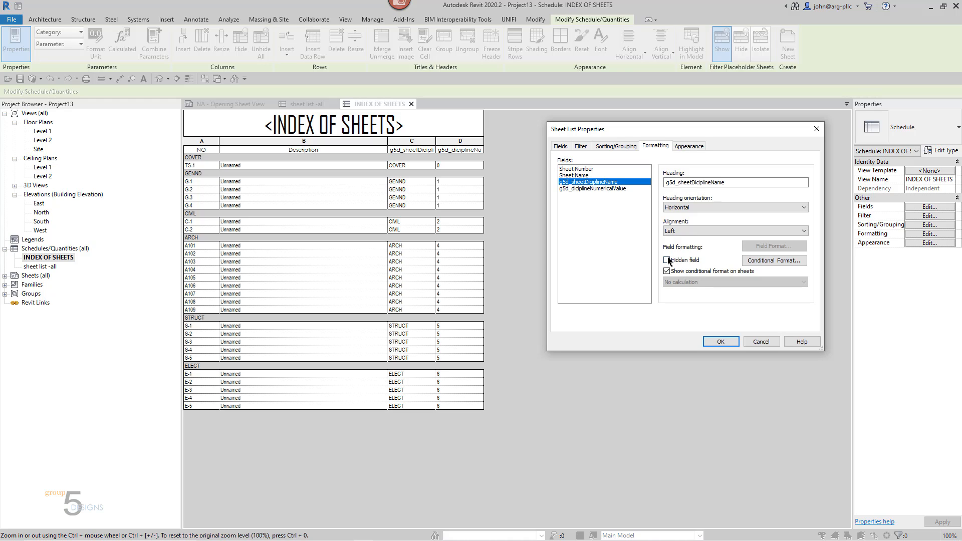
{"action": "left_click", "coordinate": [595, 189]}
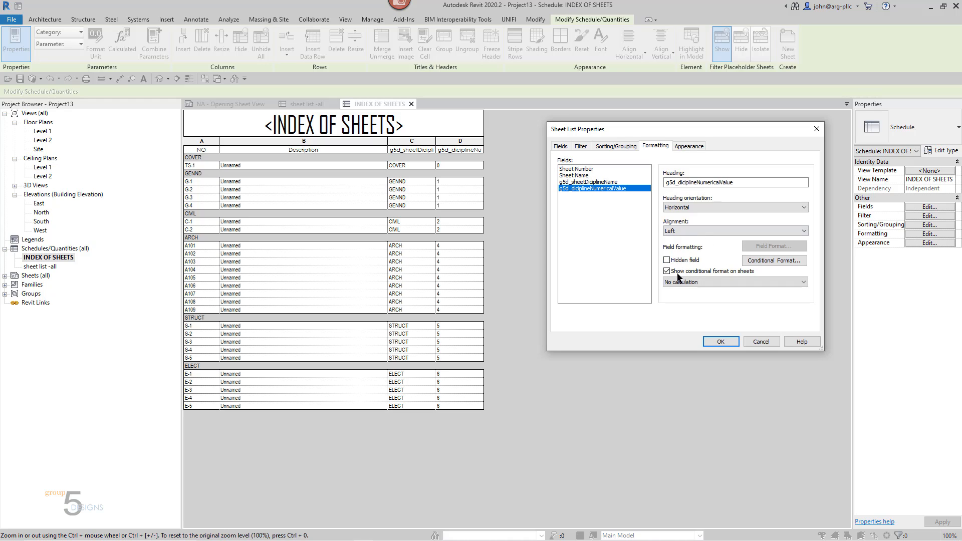
{"action": "left_click", "coordinate": [666, 260]}
{"action": "left_click", "coordinate": [721, 341]}
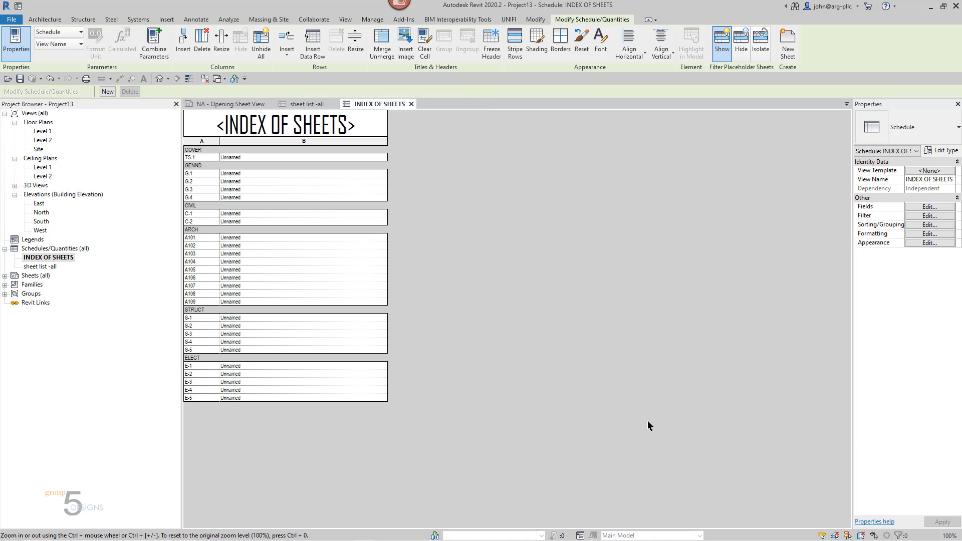
Name TS-1 COVER SHEET, G-1 GENERAL NOTES, G-2 GENERAL DETAILS, G-3 ADA STANDARD DETAILS and G-4 SIGNAGE STANDARDS.
{"action": "left_click", "coordinate": [254, 158]}
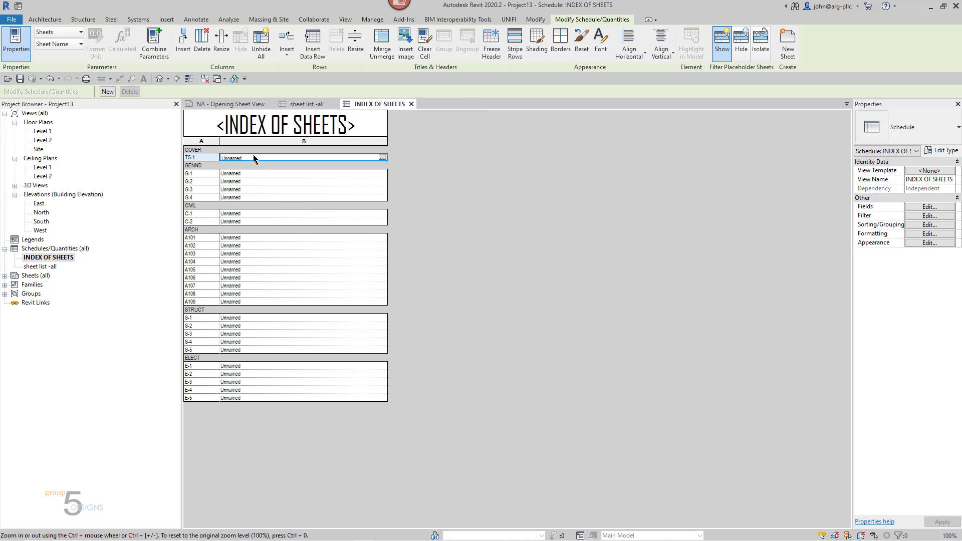
{"action": "type", "text": "COVER"}
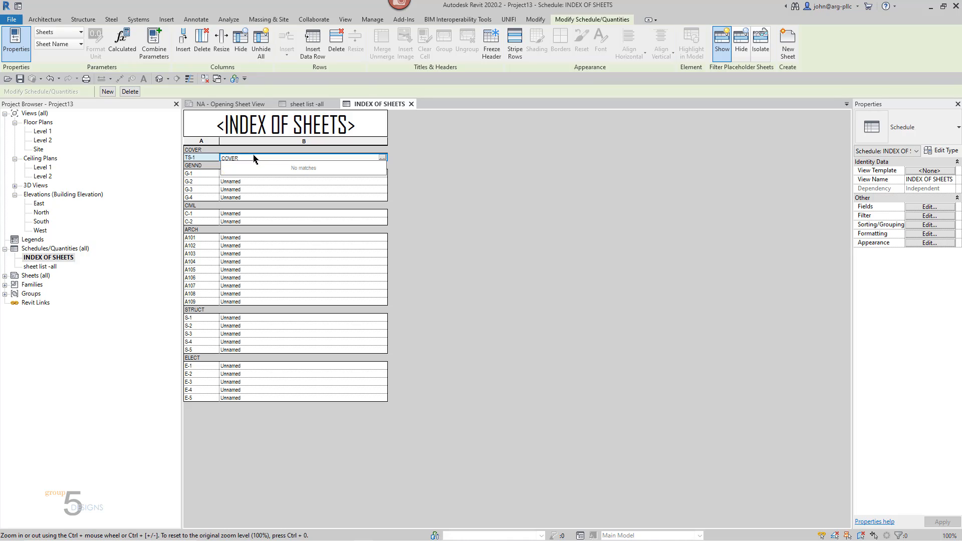
{"action": "type", "text": " SHEET"}
{"action": "key", "text": "Return"}
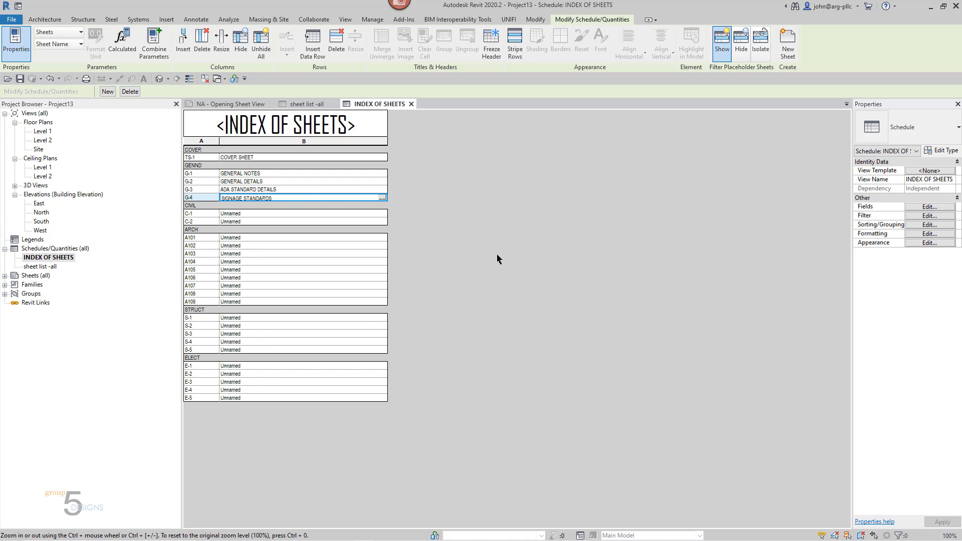
Open sheet TS-1 - COVER SHEET and place the INDEX OF SHEETS schedule in its upper row, mainly in the fourth grid column.
{"action": "left_click", "coordinate": [4, 276]}
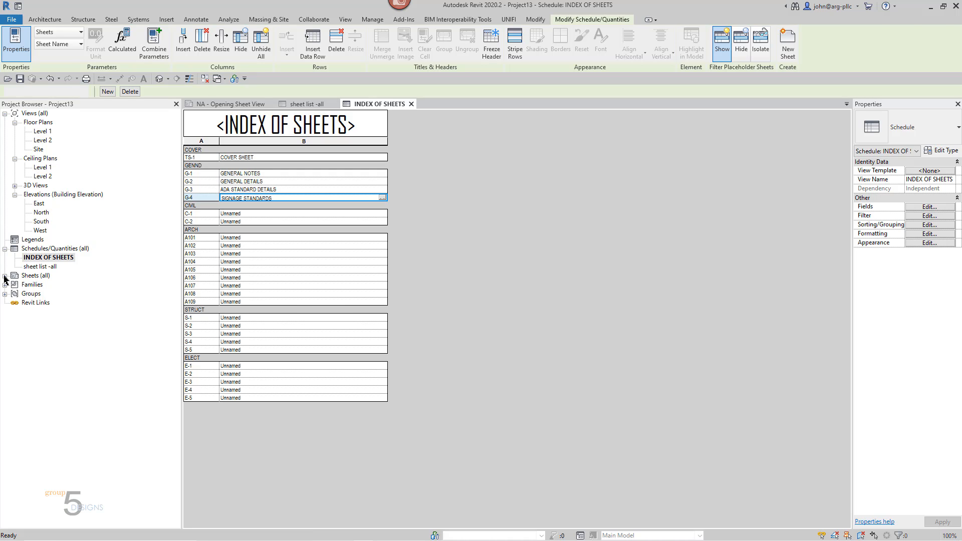
{"action": "left_click", "coordinate": [5, 277]}
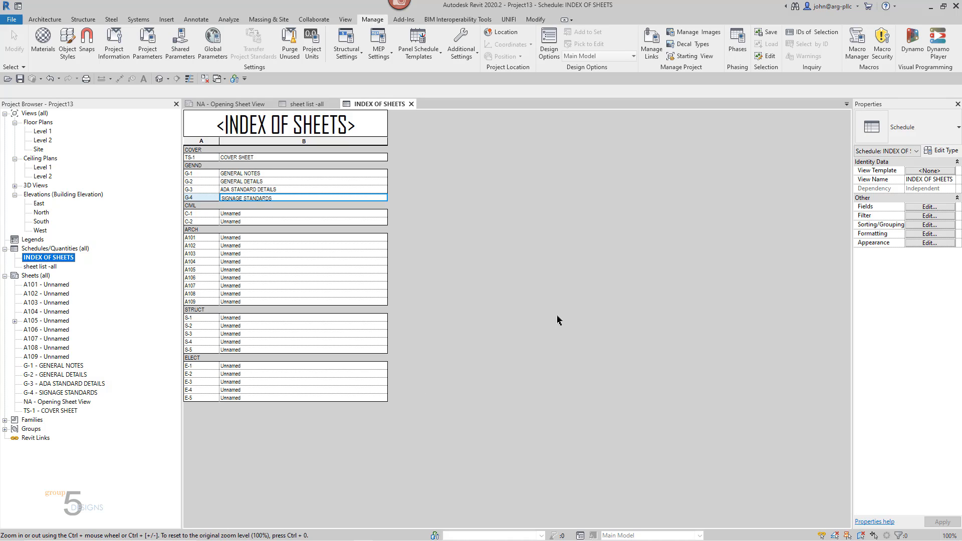
{"action": "double_click", "coordinate": [59, 411]}
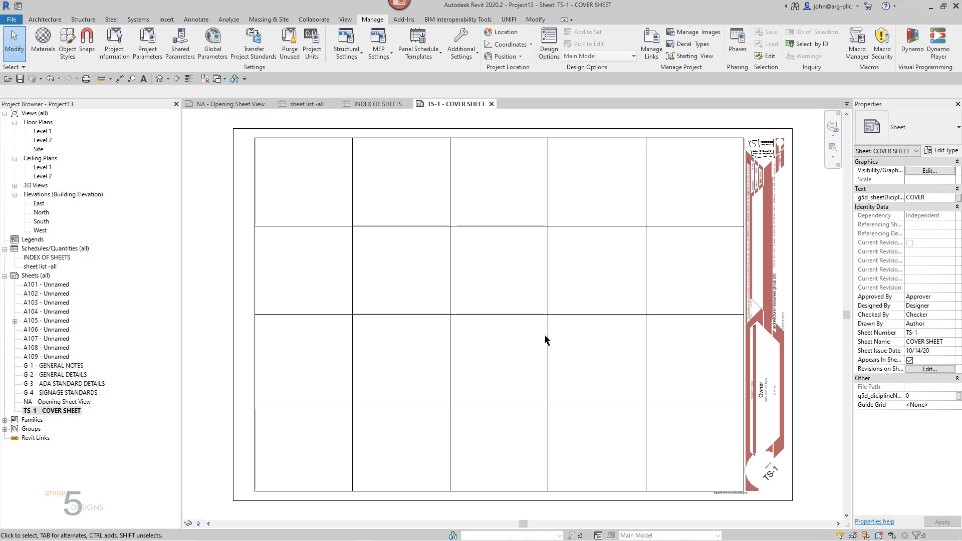
{"action": "left_click", "coordinate": [59, 258]}
{"action": "left_click_drag", "start_coordinate": [752, 144], "coordinate": [610, 196]}
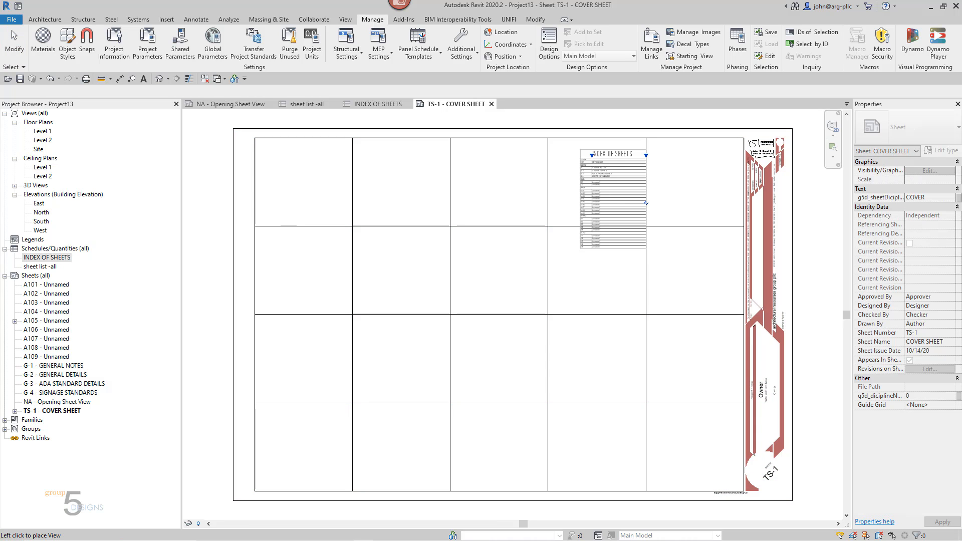
{"action": "left_click", "coordinate": [596, 199]}
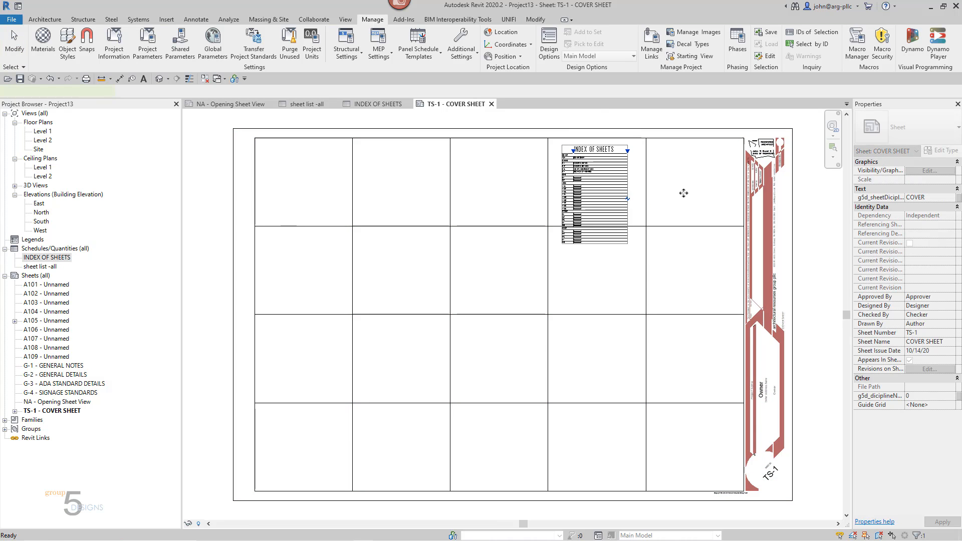
Turn off the outline and the grid lines in the appearance settings of the INDEX OF SHEETS schedule.
{"action": "key", "text": "Escape"}
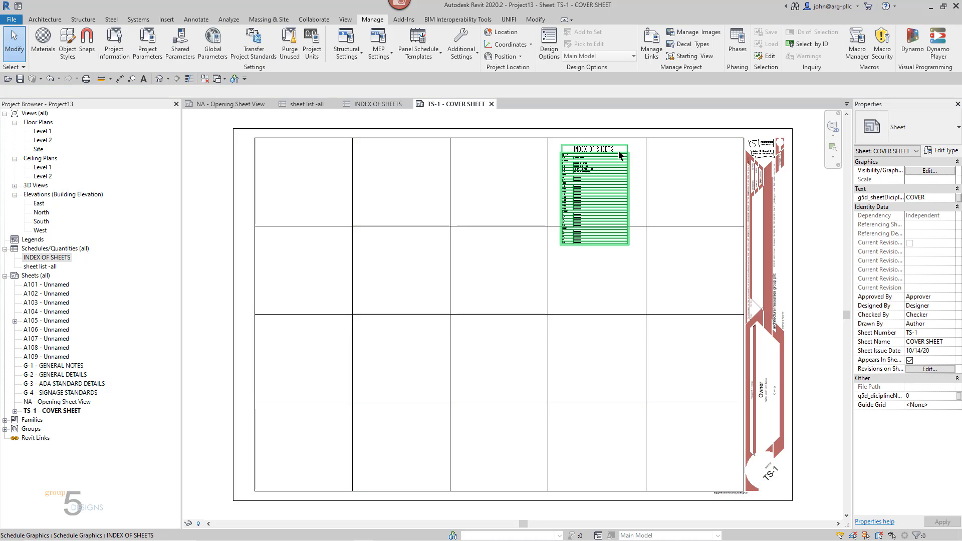
{"action": "scroll", "coordinate": [627, 186], "scroll_direction": "up", "scroll_amount": 5}
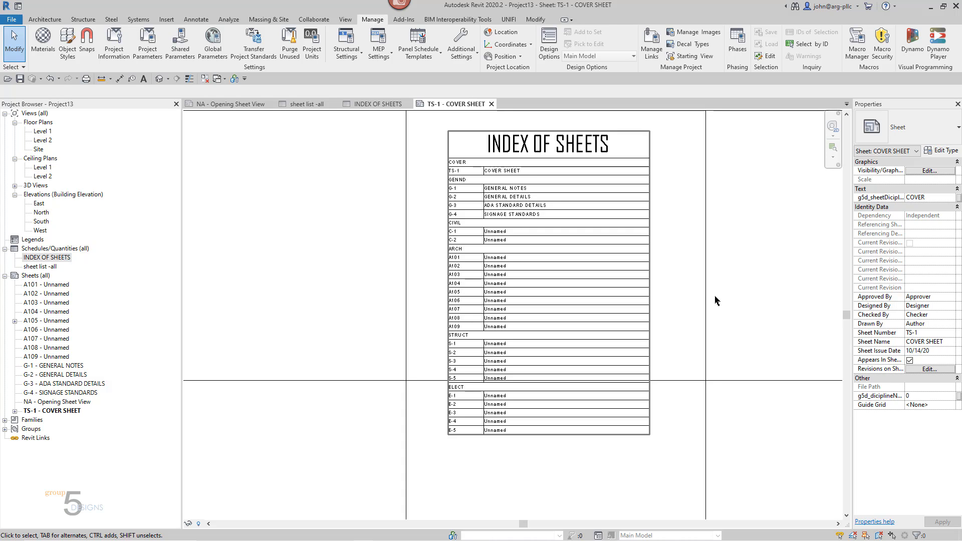
{"action": "left_click", "coordinate": [59, 258]}
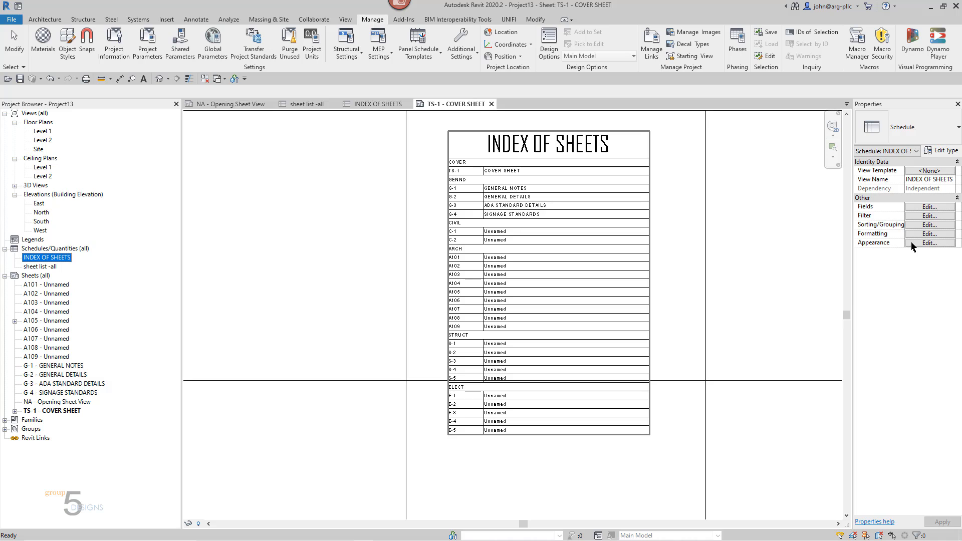
{"action": "left_click", "coordinate": [930, 243]}
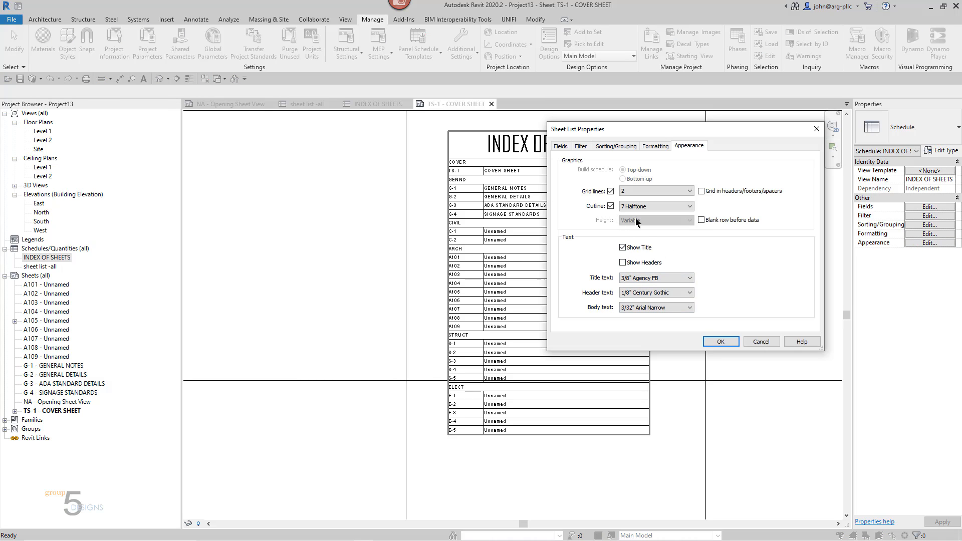
{"action": "left_click", "coordinate": [610, 206]}
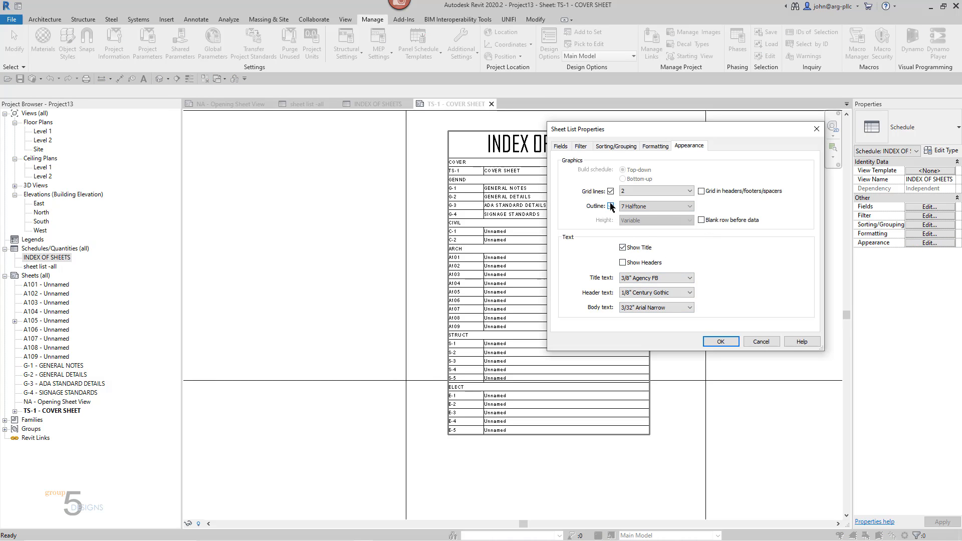
{"action": "left_click", "coordinate": [611, 191]}
{"action": "left_click", "coordinate": [720, 341]}
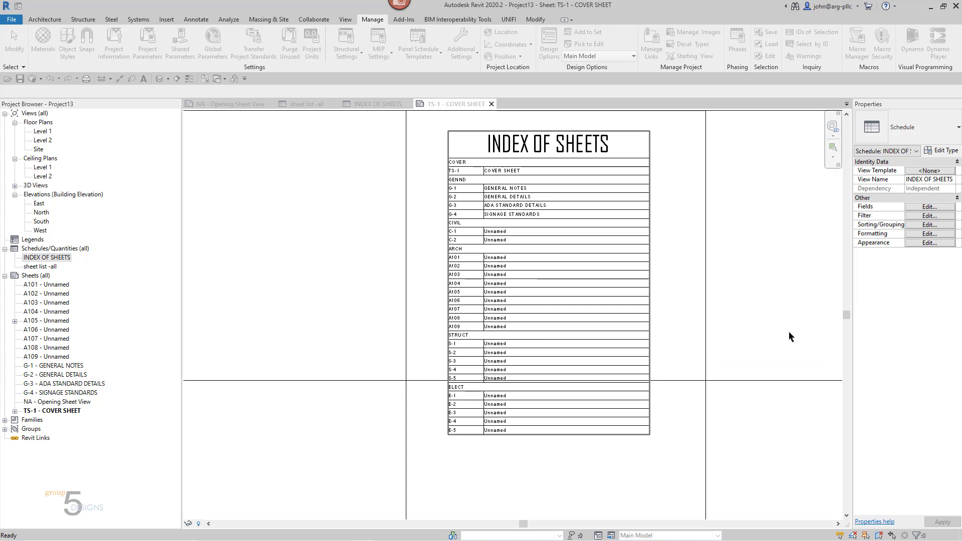